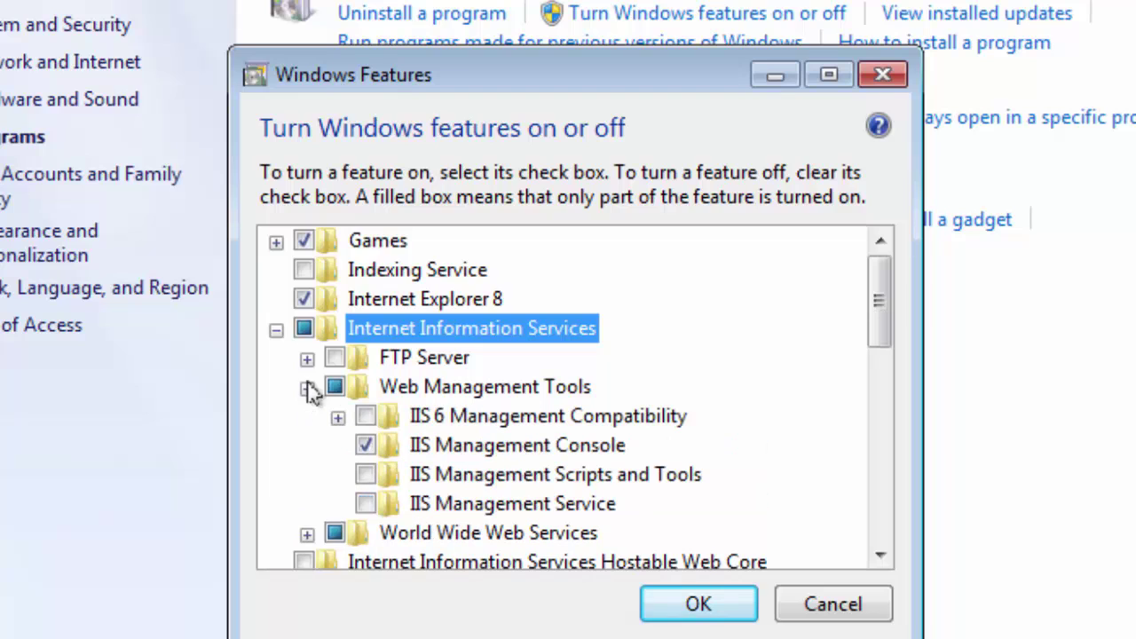
Step: Examine the Internet Information Services components, including Web Management Tools and Application Development Features, and close Windows Features without changes
{"action": "left_click", "coordinate": [337, 416]}
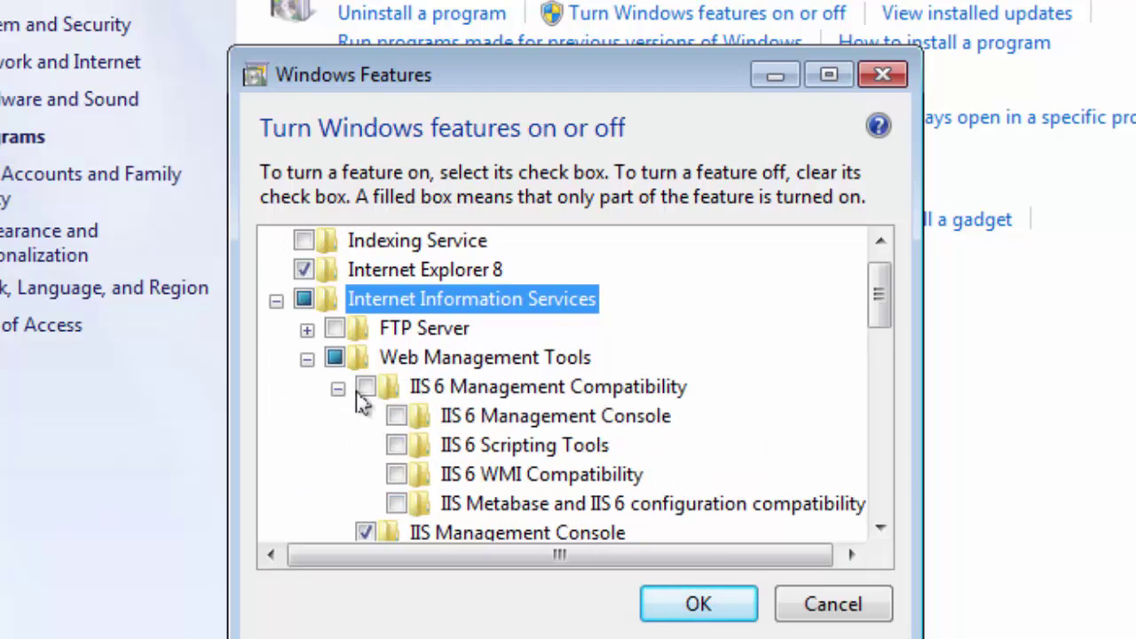
{"action": "left_click", "coordinate": [338, 388]}
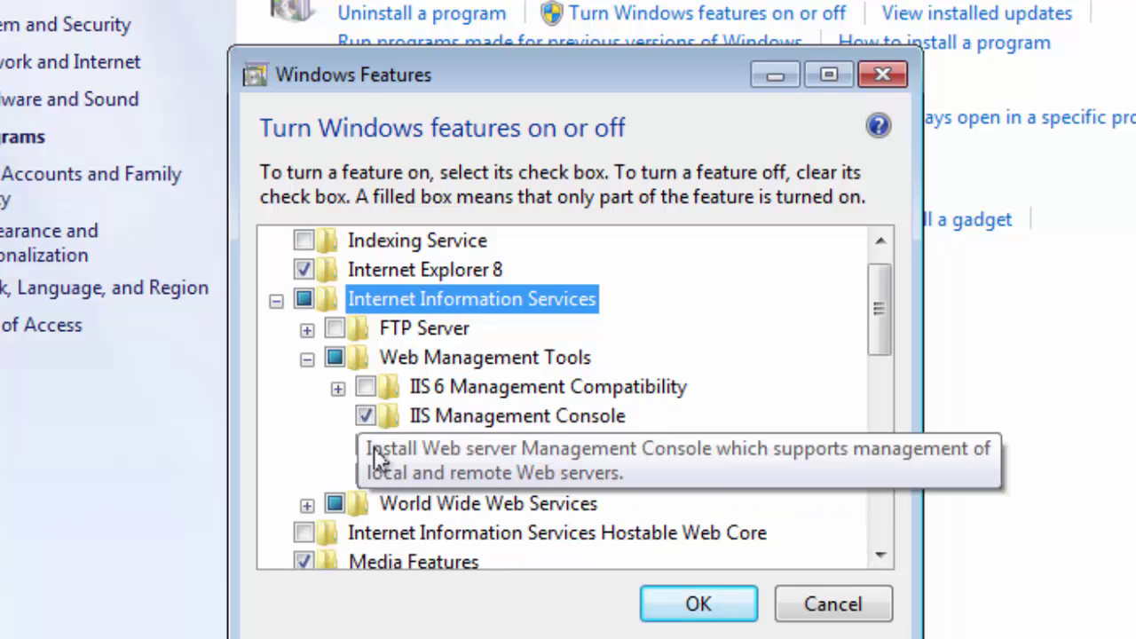
{"action": "scroll", "coordinate": [351, 415], "scroll_direction": "down", "scroll_amount": 2}
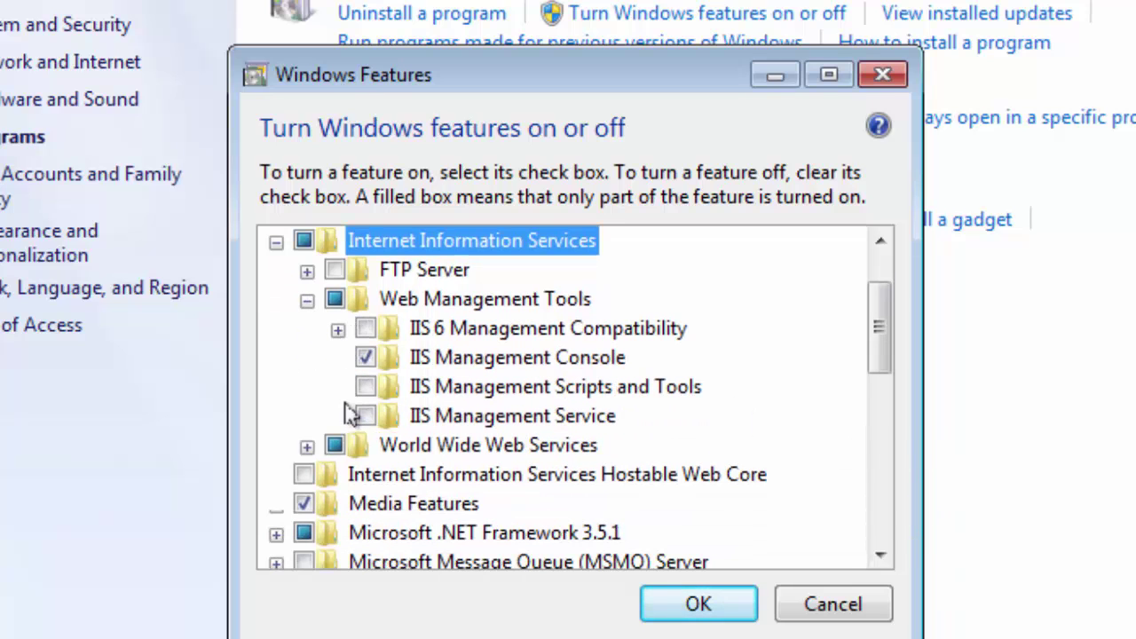
{"action": "left_click", "coordinate": [307, 444]}
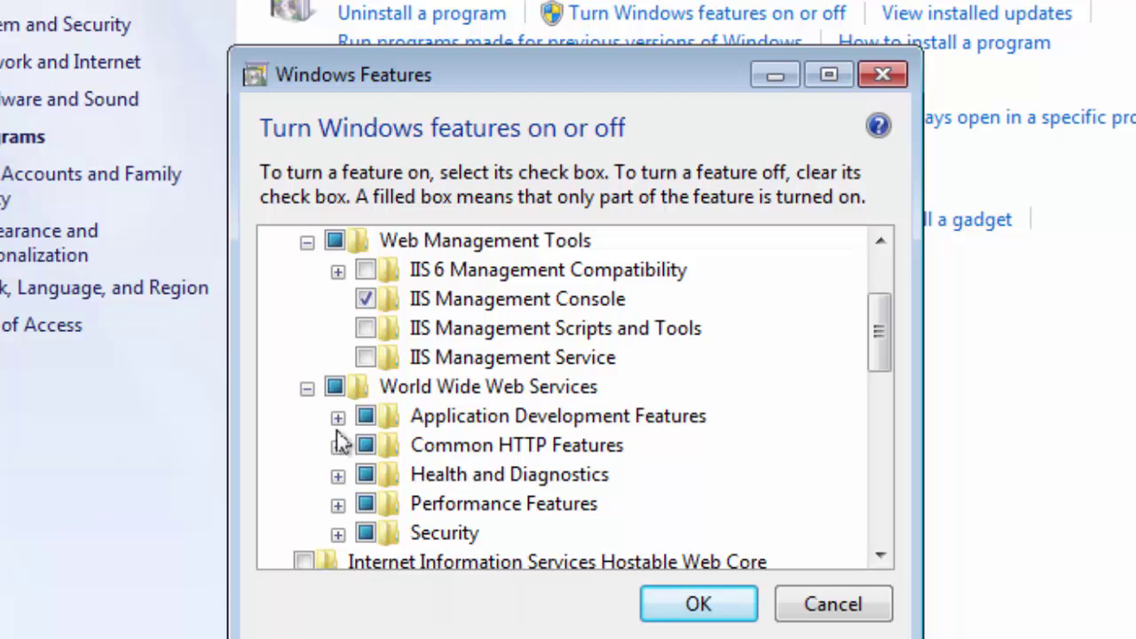
{"action": "left_click", "coordinate": [338, 417]}
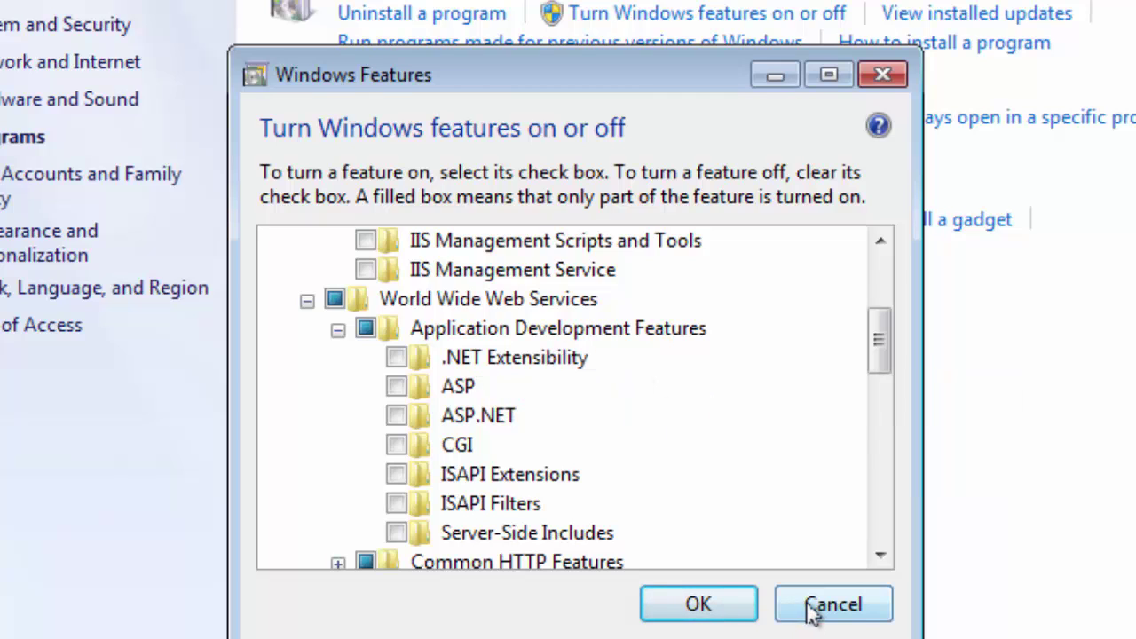
{"action": "left_click_drag", "start_coordinate": [877, 349], "coordinate": [886, 275]}
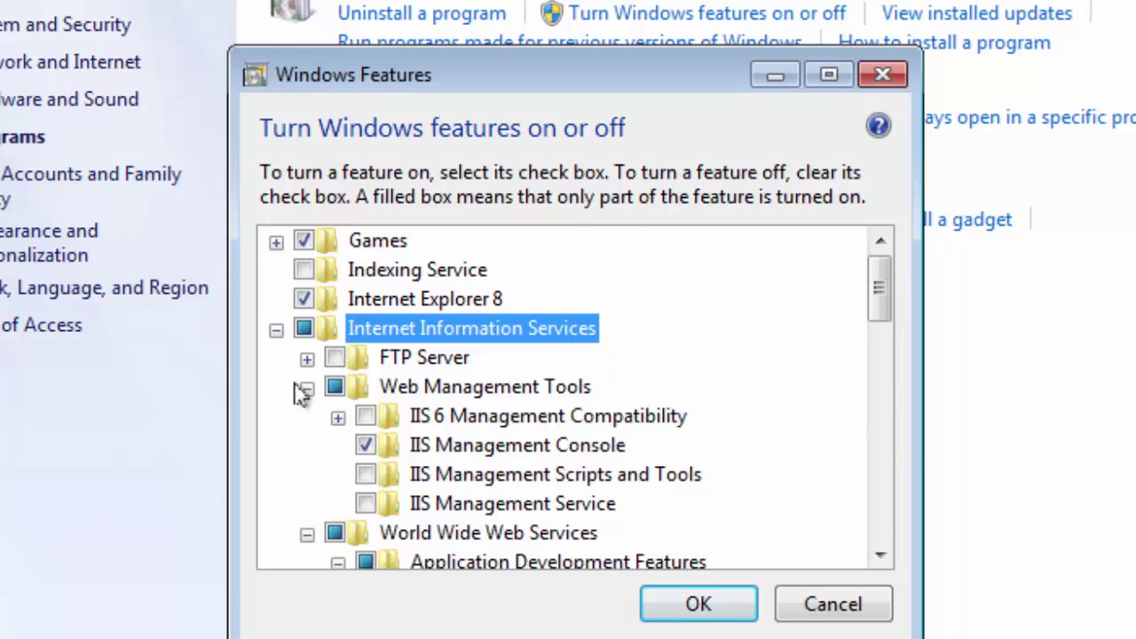
{"action": "left_click_drag", "start_coordinate": [871, 292], "coordinate": [880, 472]}
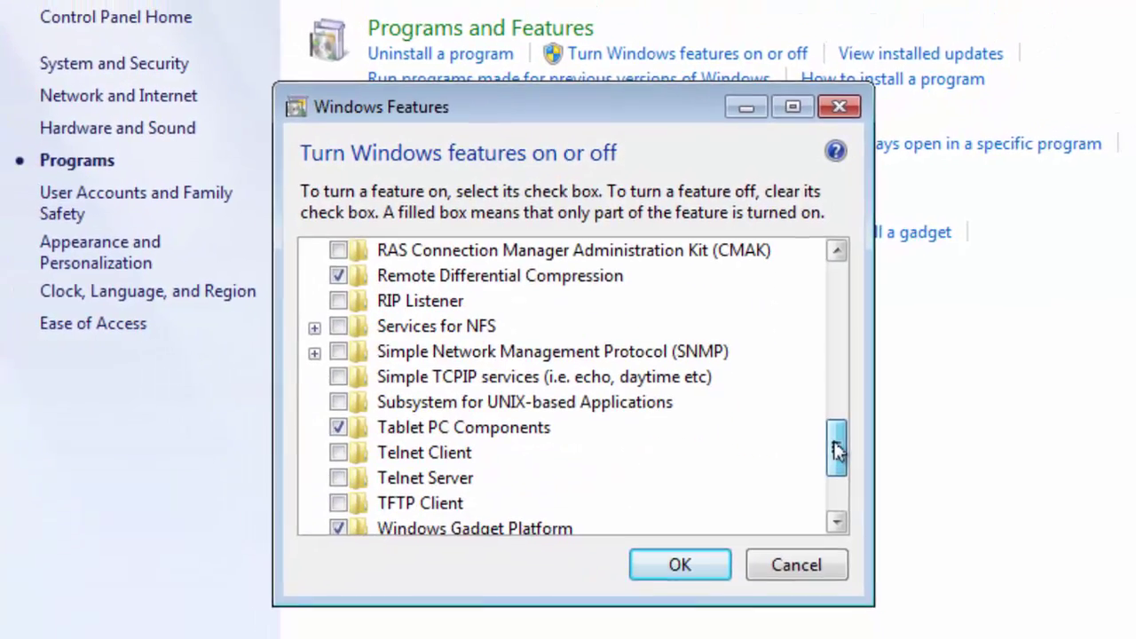
{"action": "left_click", "coordinate": [796, 564]}
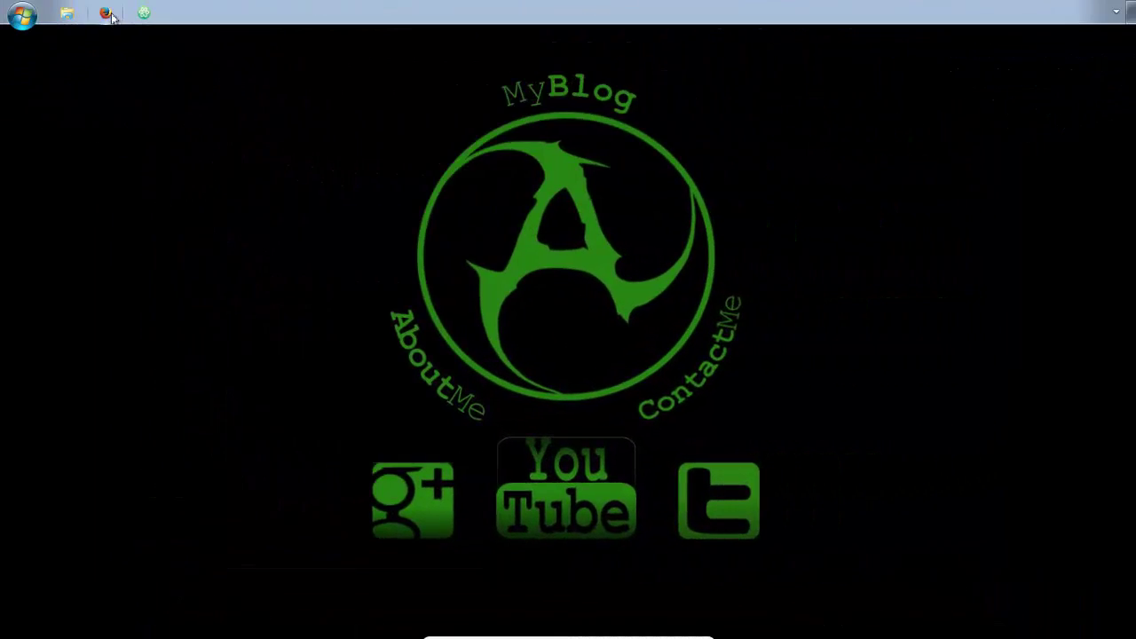
Step: Switch to Firefox, load the bookmarked WampServer website and go to its download section
{"action": "left_click", "coordinate": [107, 14]}
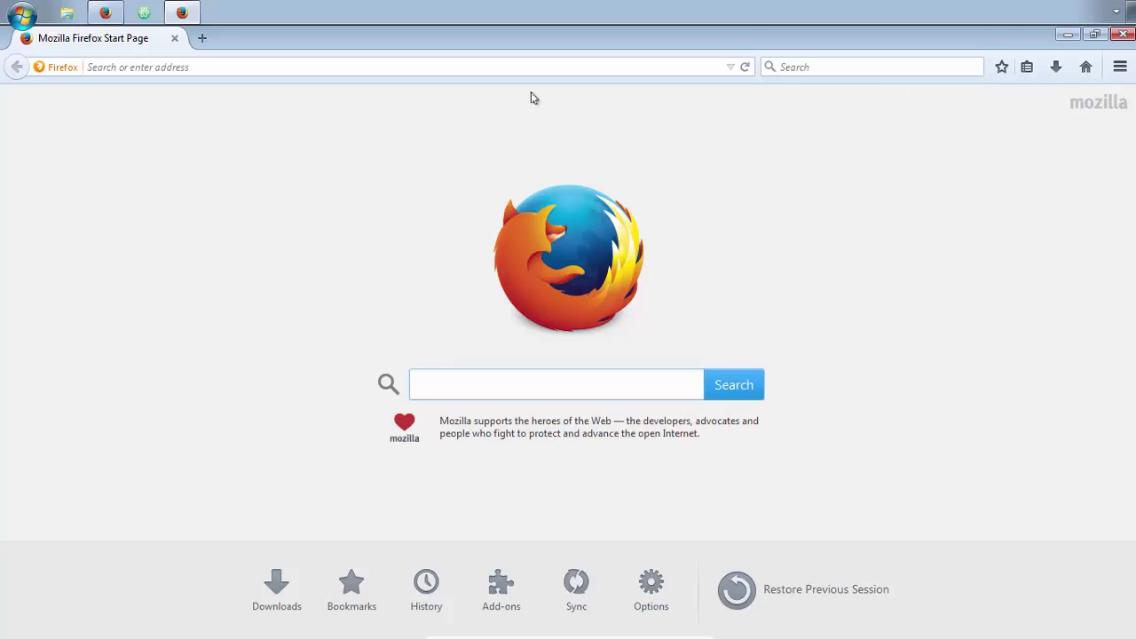
{"action": "left_click", "coordinate": [1027, 68]}
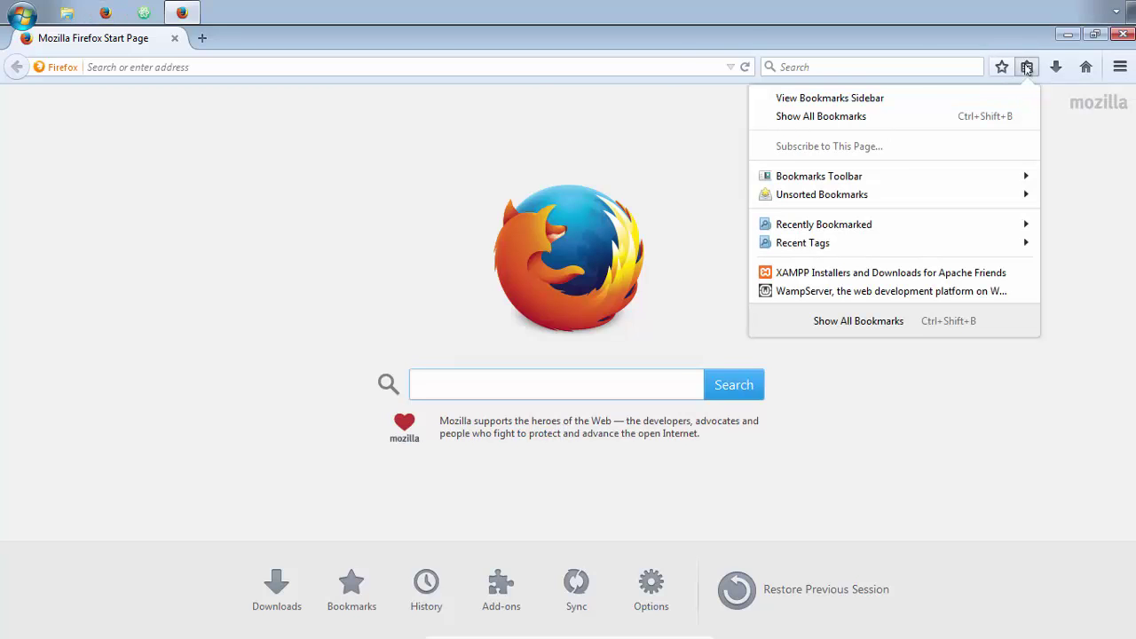
{"action": "left_click", "coordinate": [830, 293]}
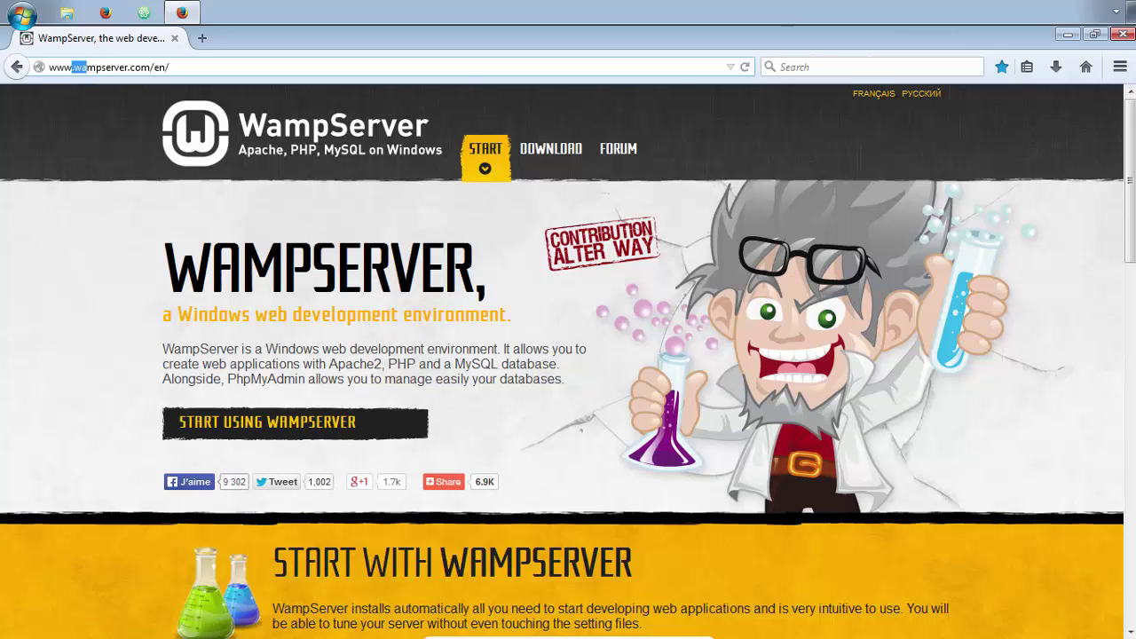
{"action": "left_click_drag", "start_coordinate": [282, 277], "coordinate": [283, 277]}
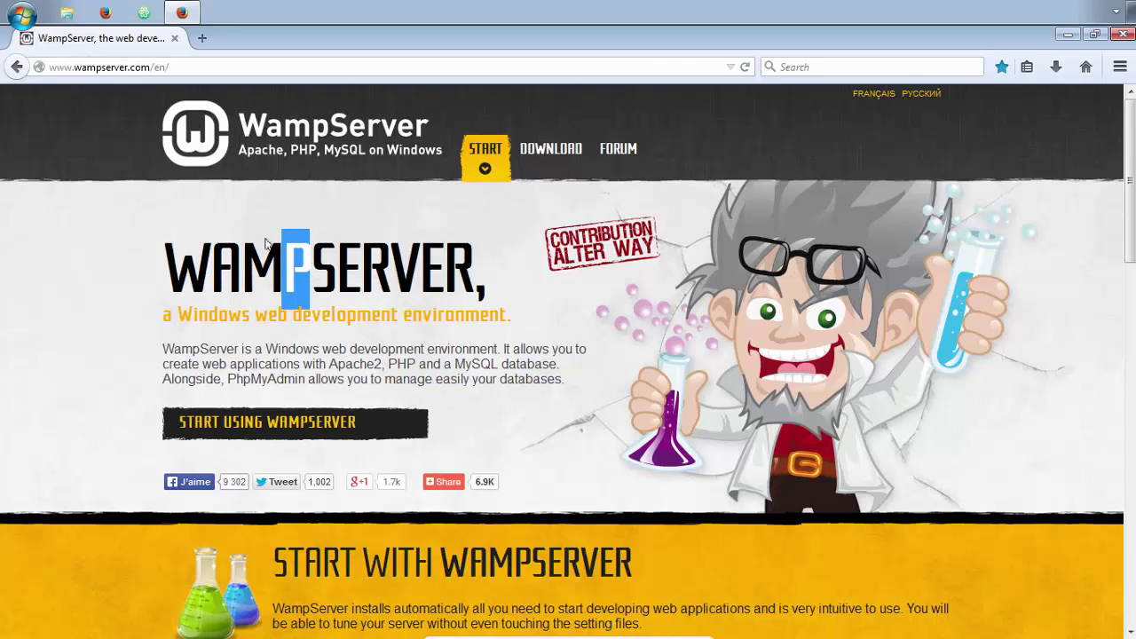
{"action": "scroll", "coordinate": [398, 239], "scroll_direction": "down", "scroll_amount": 5}
{"action": "scroll", "coordinate": [398, 241], "scroll_direction": "up", "scroll_amount": 5}
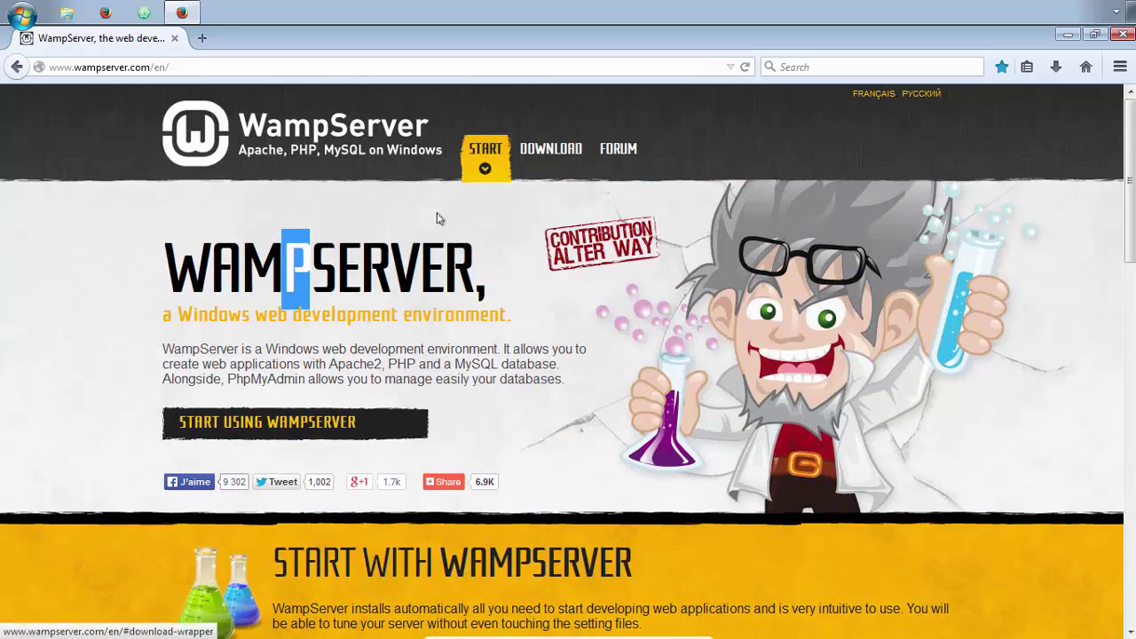
{"action": "left_click", "coordinate": [533, 158]}
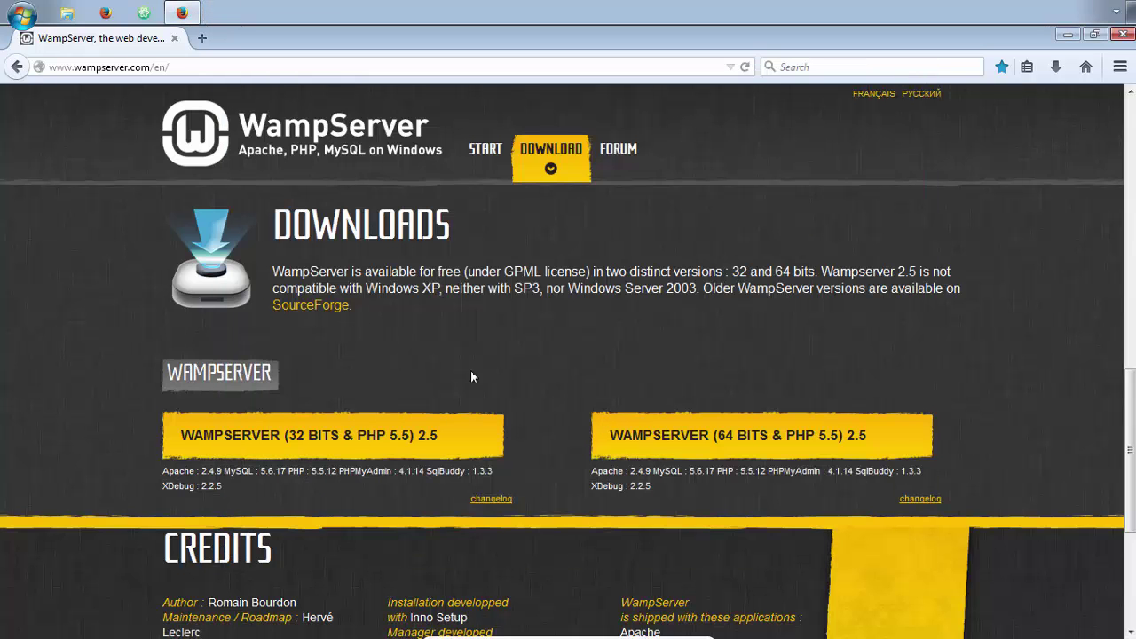
Step: Check the computer's system type in the Windows system properties and close them
{"action": "left_click", "coordinate": [21, 14]}
{"action": "right_click", "coordinate": [272, 259]}
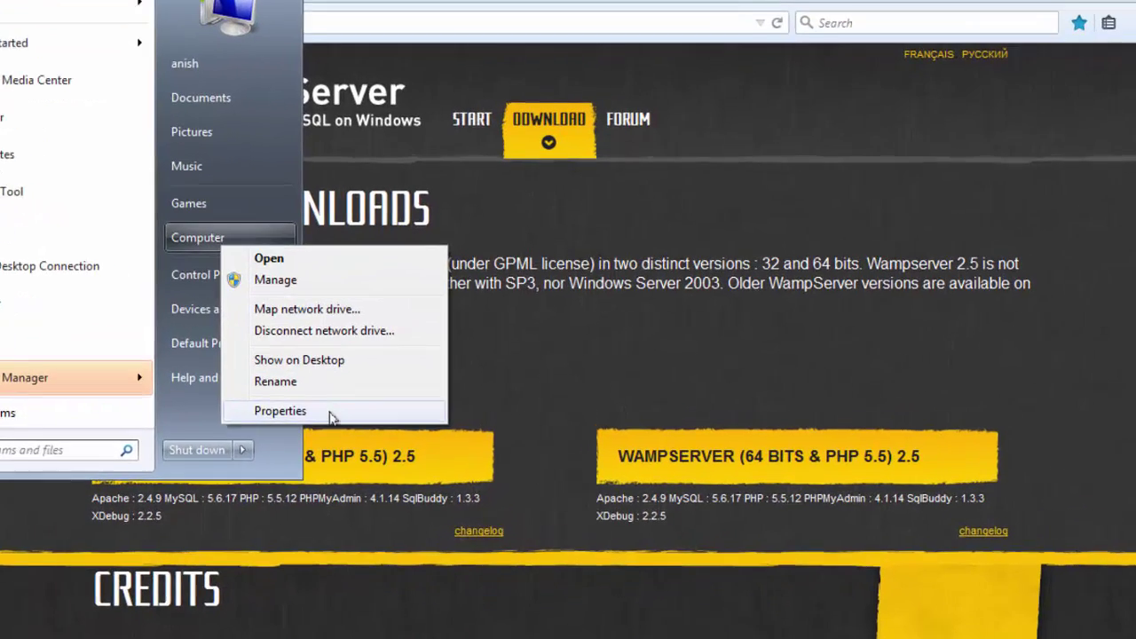
{"action": "left_click", "coordinate": [306, 399]}
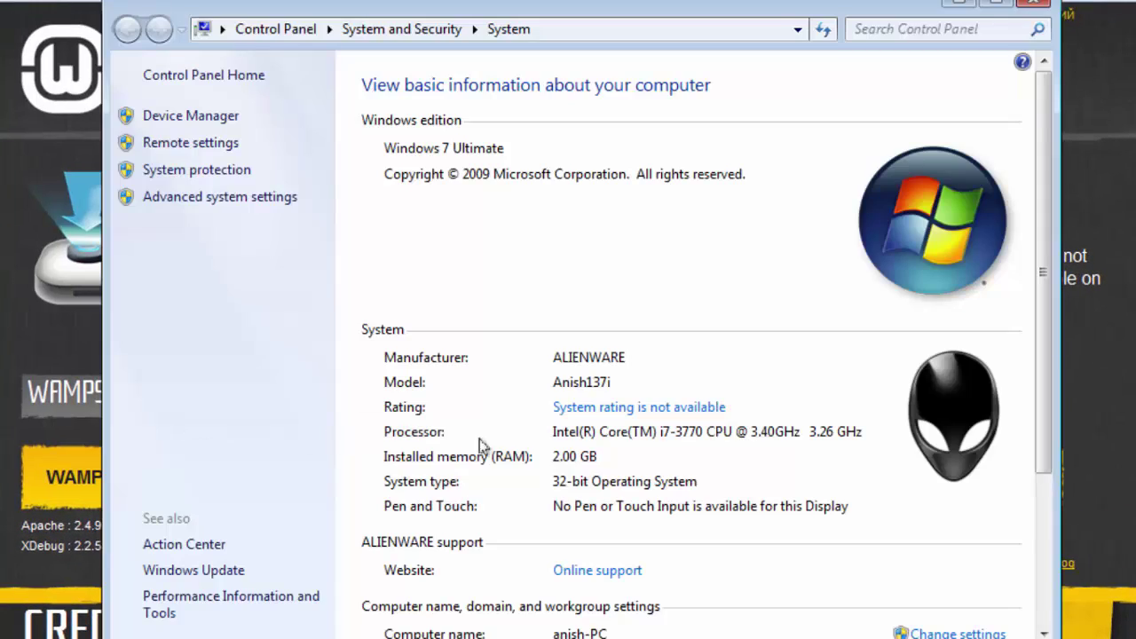
{"action": "scroll", "coordinate": [535, 427], "scroll_direction": "down", "scroll_amount": 3}
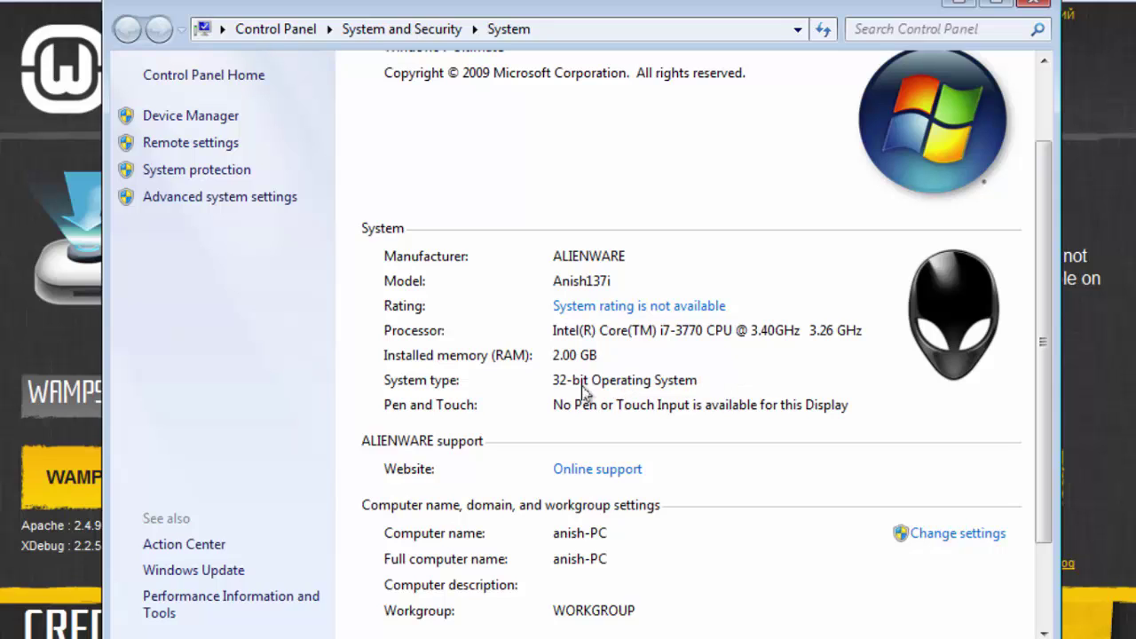
{"action": "left_click", "coordinate": [1041, 7]}
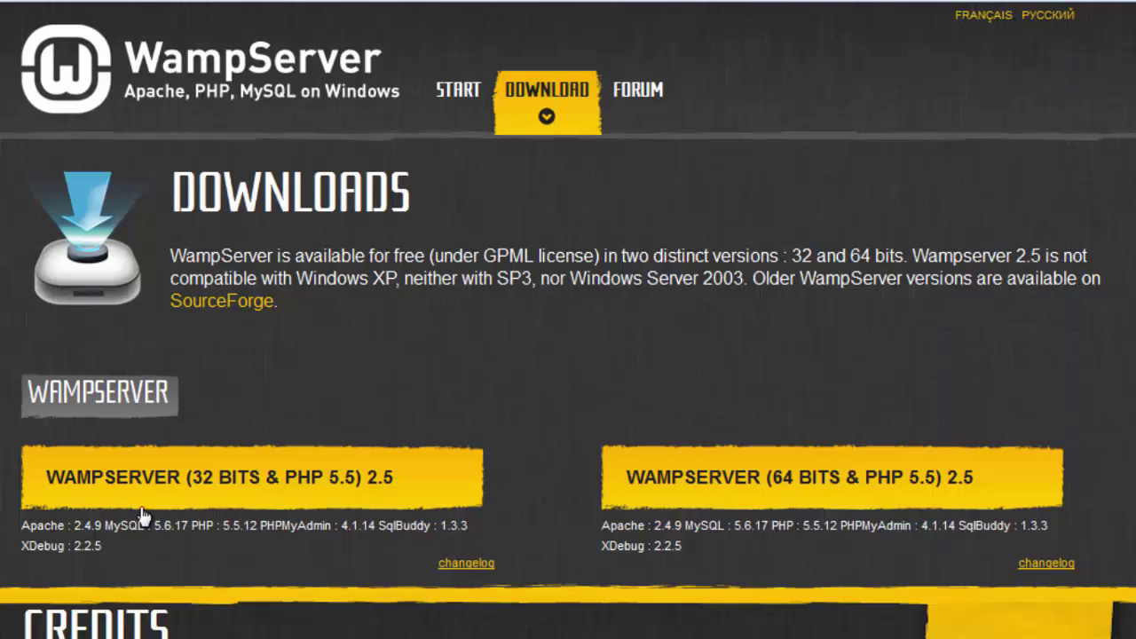
Step: Review the download notes for WampServer (32 bits & PHP 5.5) 2.5, including the Visual Studio 2012 requirement, and close them
{"action": "left_click", "coordinate": [229, 503]}
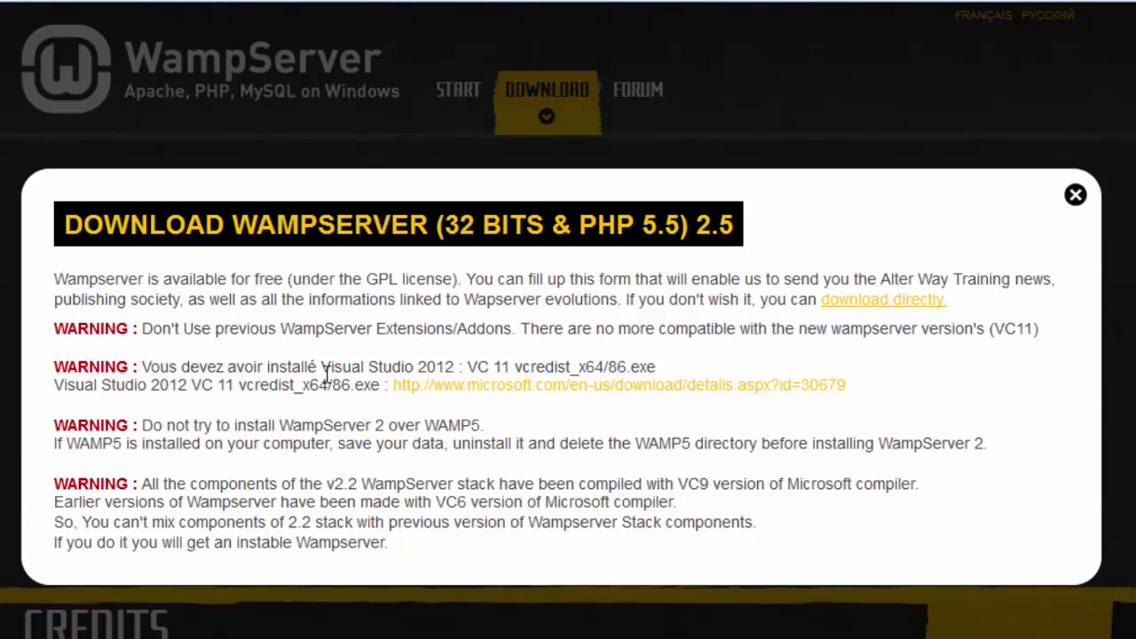
{"action": "left_click_drag", "start_coordinate": [325, 369], "coordinate": [444, 361]}
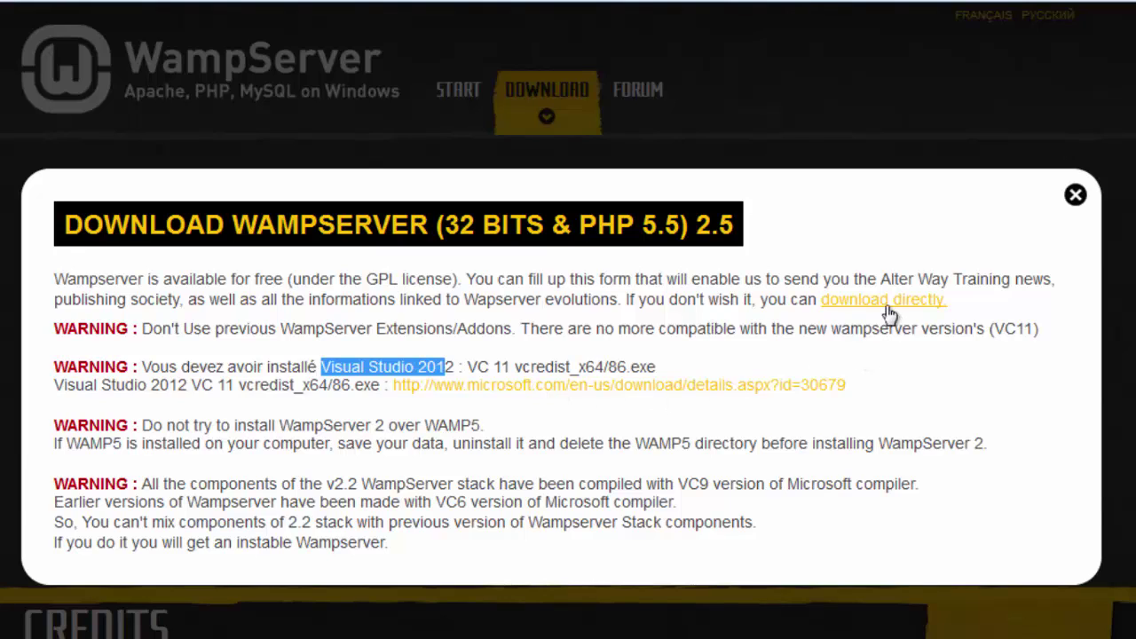
{"action": "left_click", "coordinate": [1075, 197]}
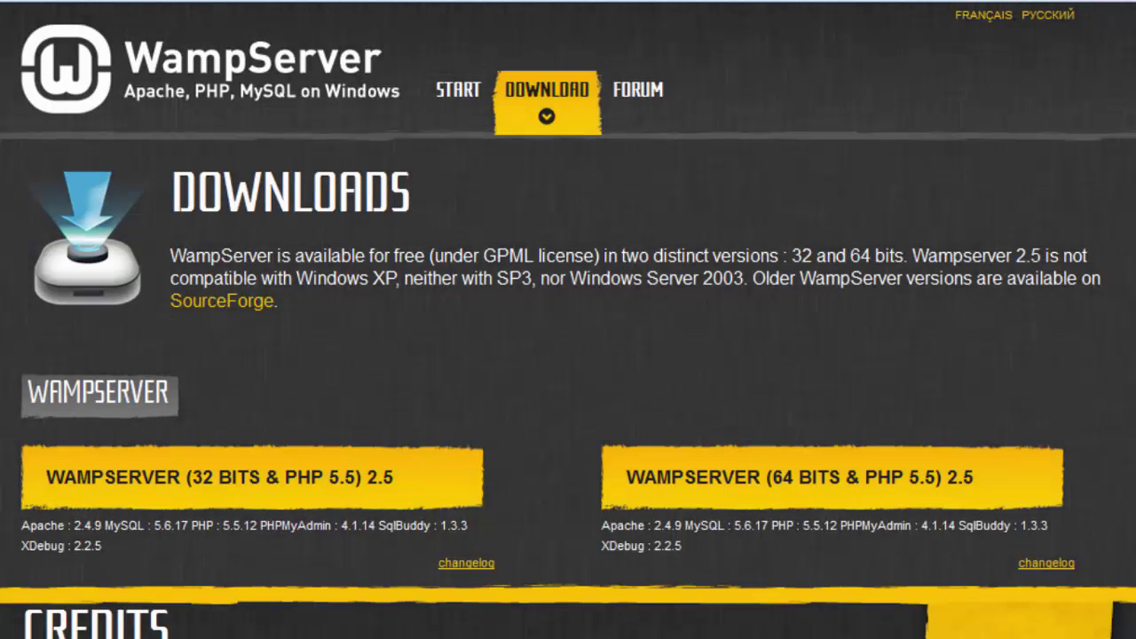
Step: Run the wampserver2.5 installer from the Downloads folder in Windows Explorer and allow it to make changes to the computer
{"action": "key", "text": "super+e"}
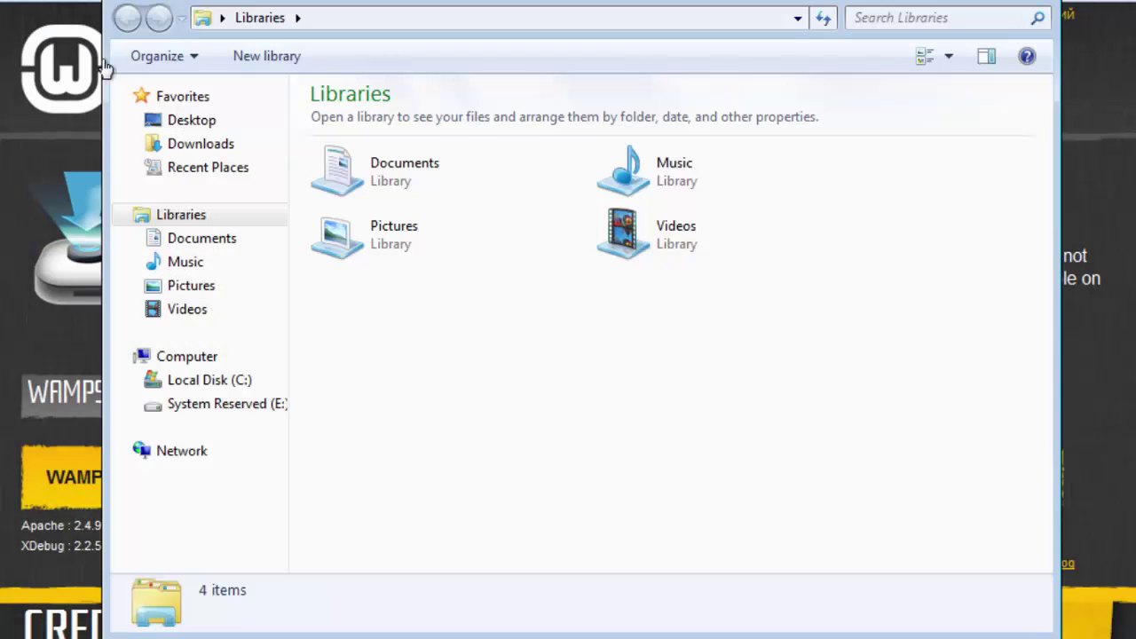
{"action": "left_click", "coordinate": [232, 148]}
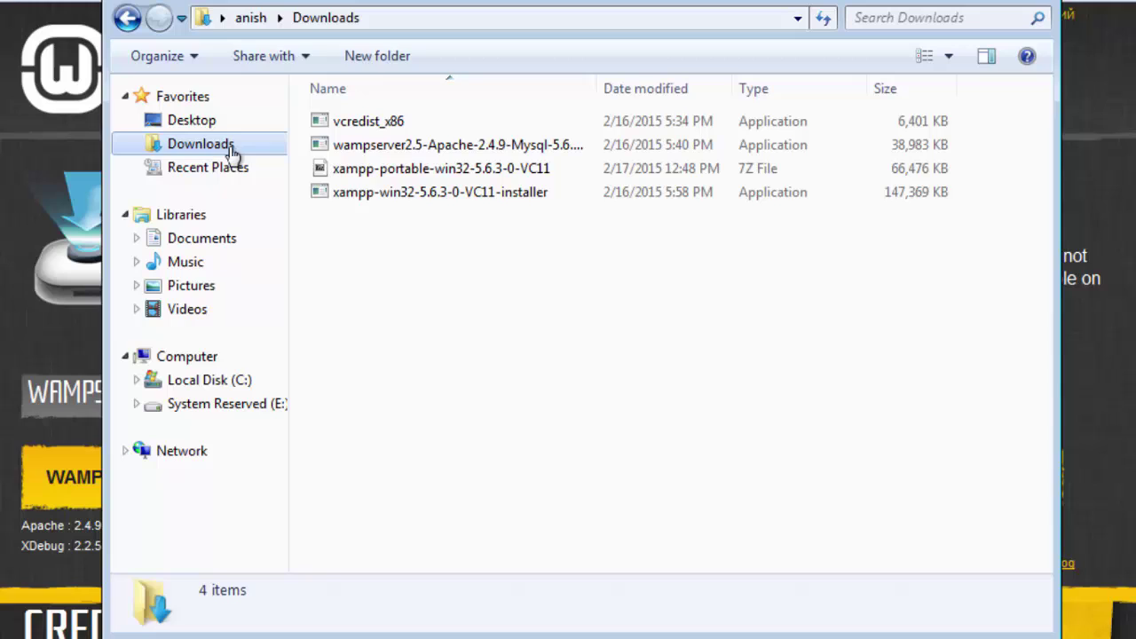
{"action": "left_click", "coordinate": [412, 147]}
{"action": "left_click", "coordinate": [441, 385]}
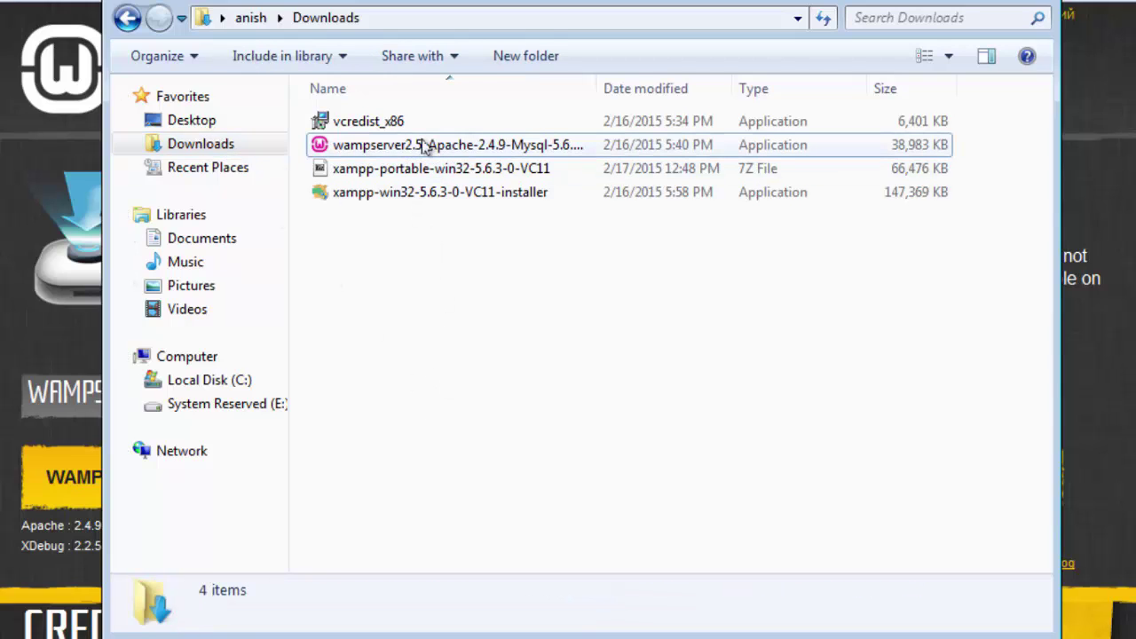
{"action": "left_click", "coordinate": [424, 147]}
{"action": "double_click", "coordinate": [424, 147]}
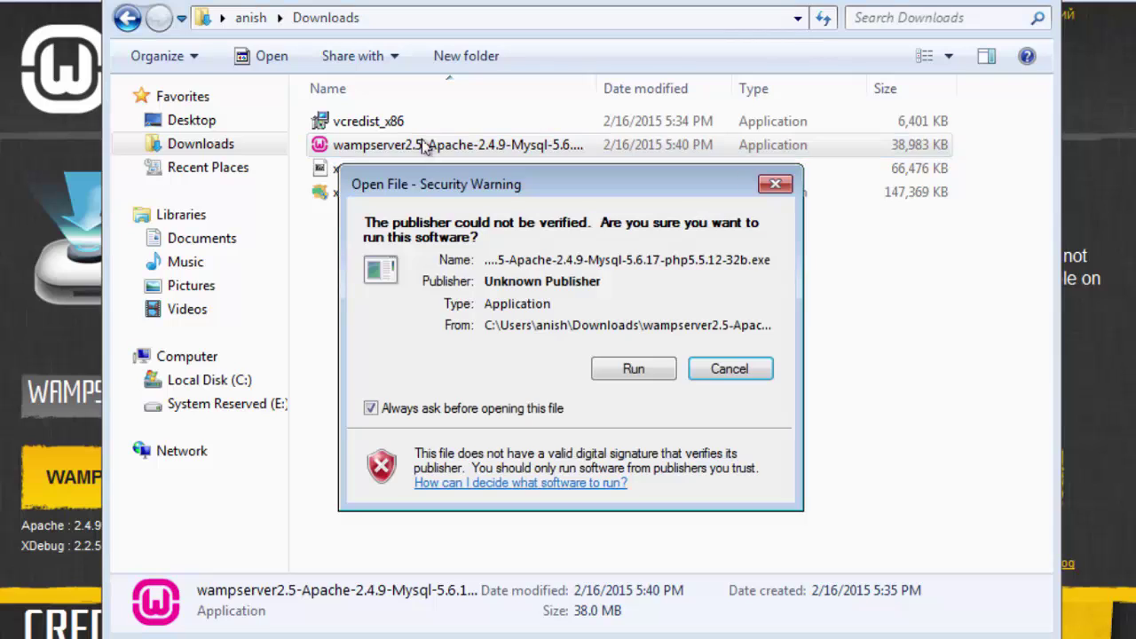
{"action": "left_click", "coordinate": [626, 372]}
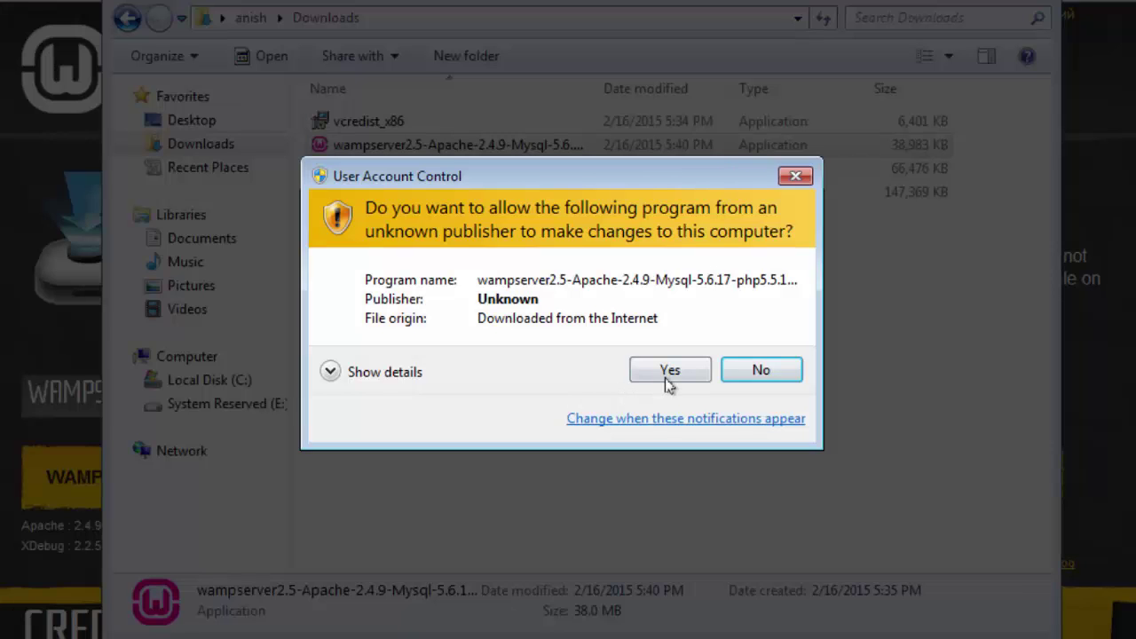
{"action": "left_click", "coordinate": [668, 374]}
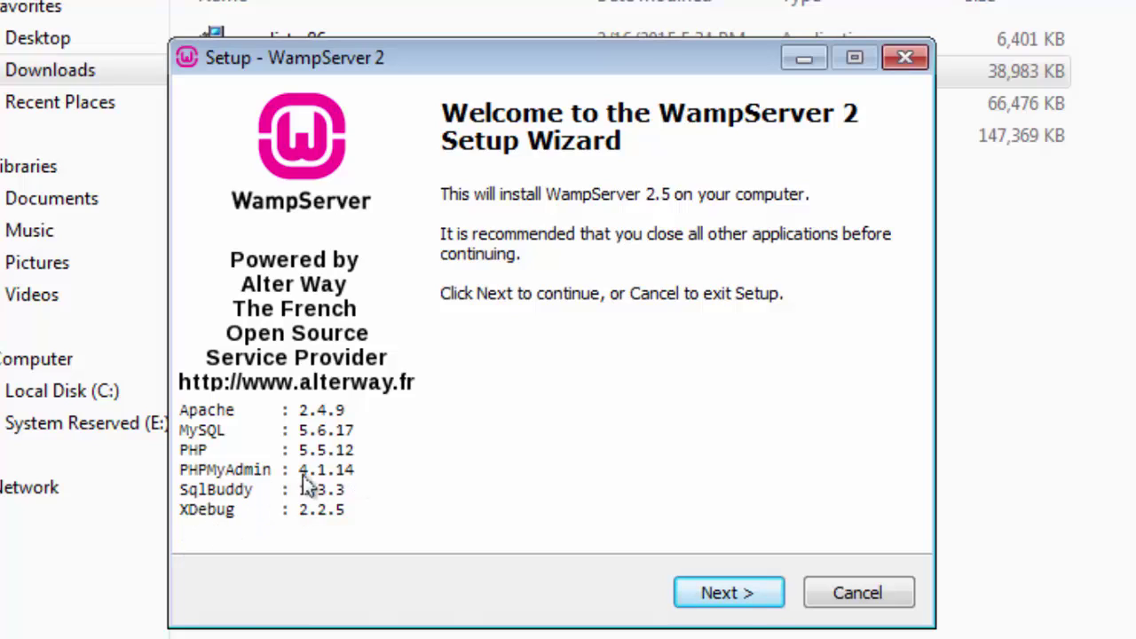
Step: Proceed past the WampServer 2 welcome page and accept the license agreement
{"action": "left_click", "coordinate": [747, 589]}
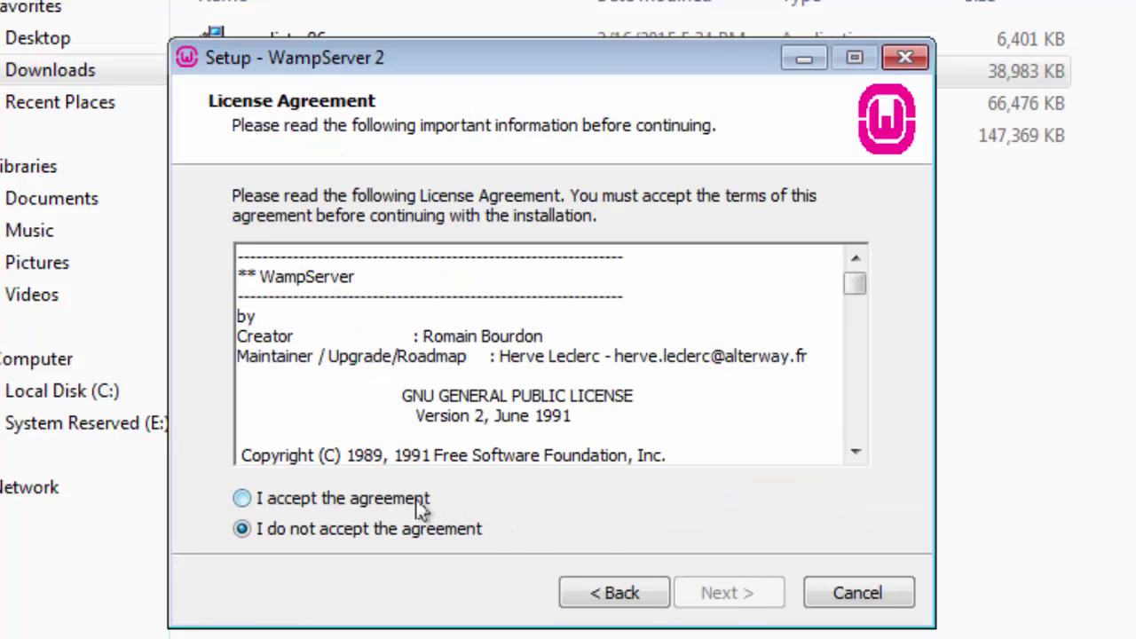
{"action": "left_click", "coordinate": [417, 500]}
{"action": "left_click", "coordinate": [722, 600]}
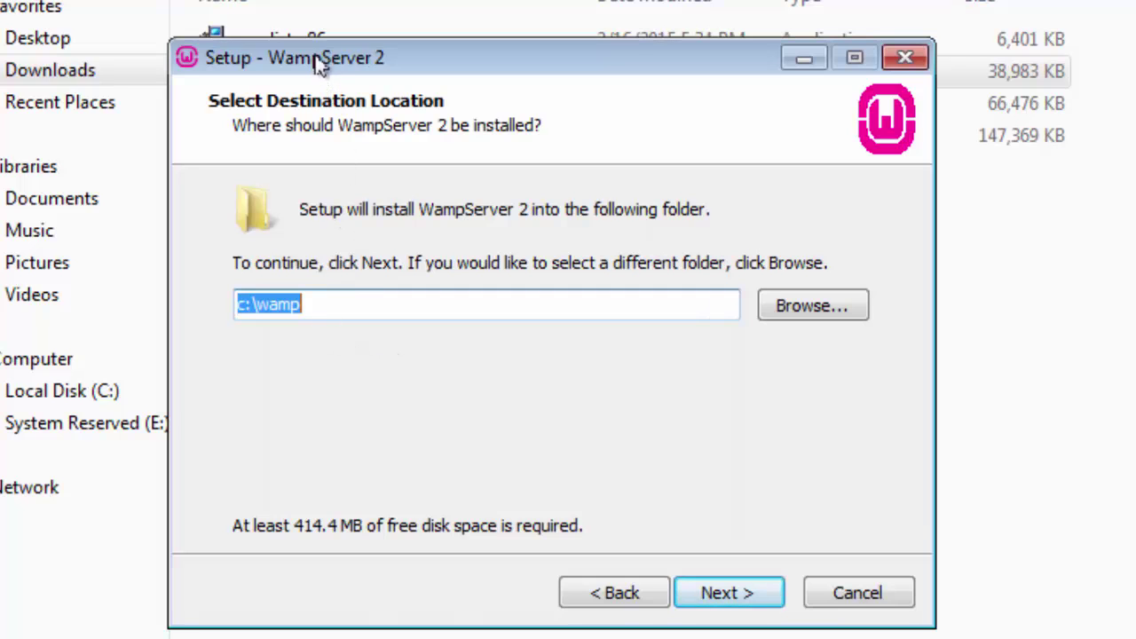
Step: Keep c:\wamp as the WampServer installation folder and continue to the additional tasks
{"action": "left_click_drag", "start_coordinate": [326, 64], "coordinate": [337, 37]}
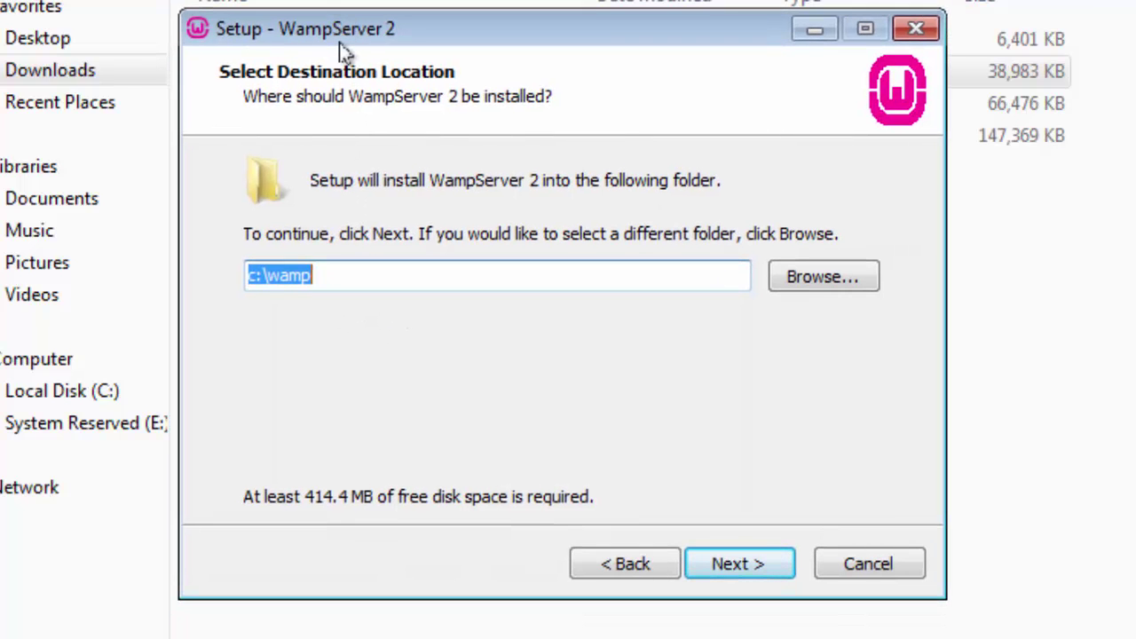
{"action": "left_click", "coordinate": [344, 281]}
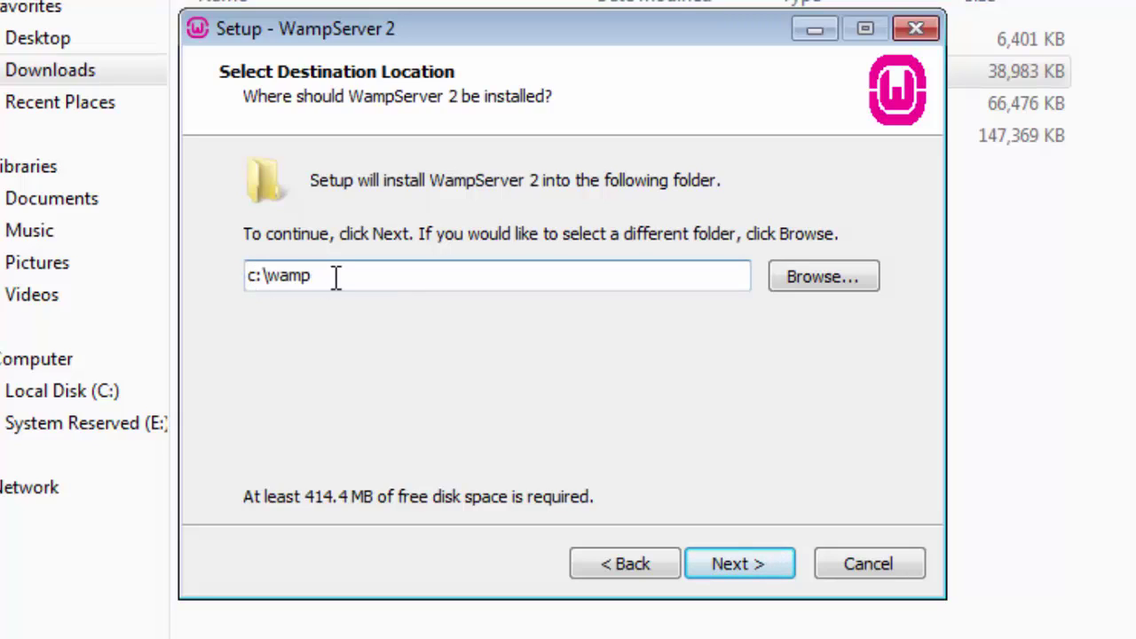
{"action": "left_click_drag", "start_coordinate": [336, 277], "coordinate": [273, 282]}
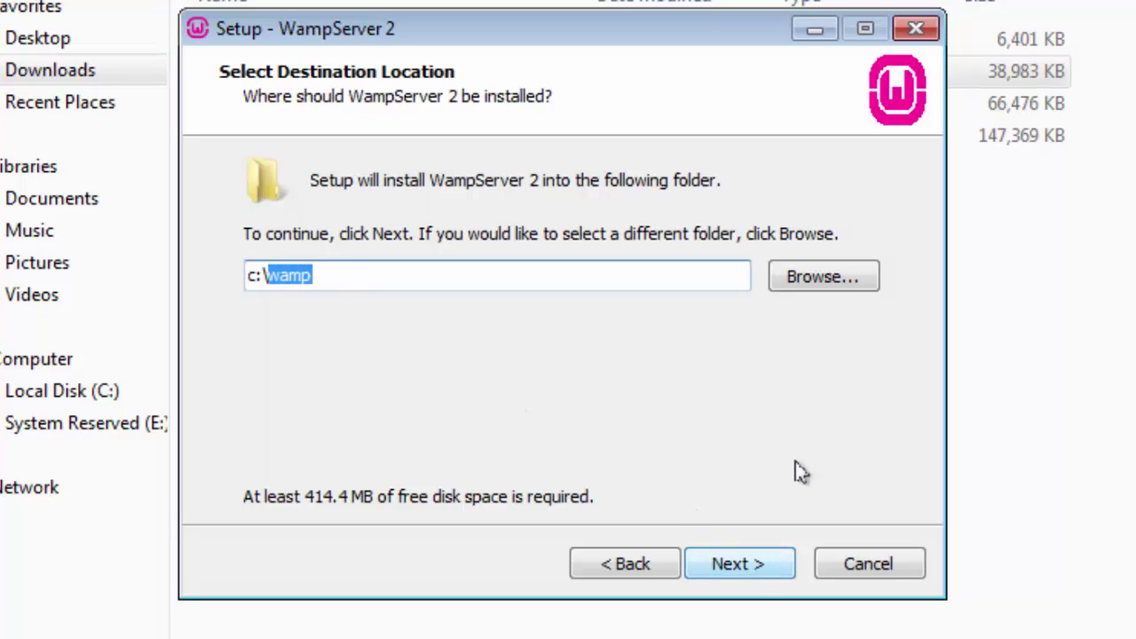
{"action": "left_click", "coordinate": [811, 296]}
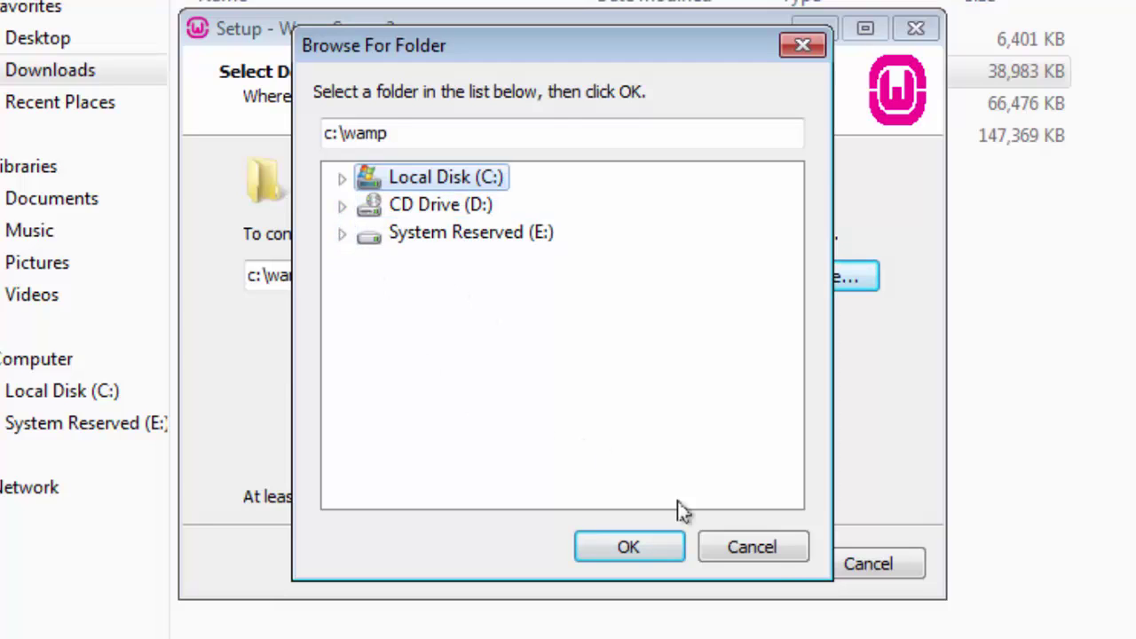
{"action": "left_click", "coordinate": [784, 556]}
{"action": "left_click_drag", "start_coordinate": [345, 278], "coordinate": [218, 271]}
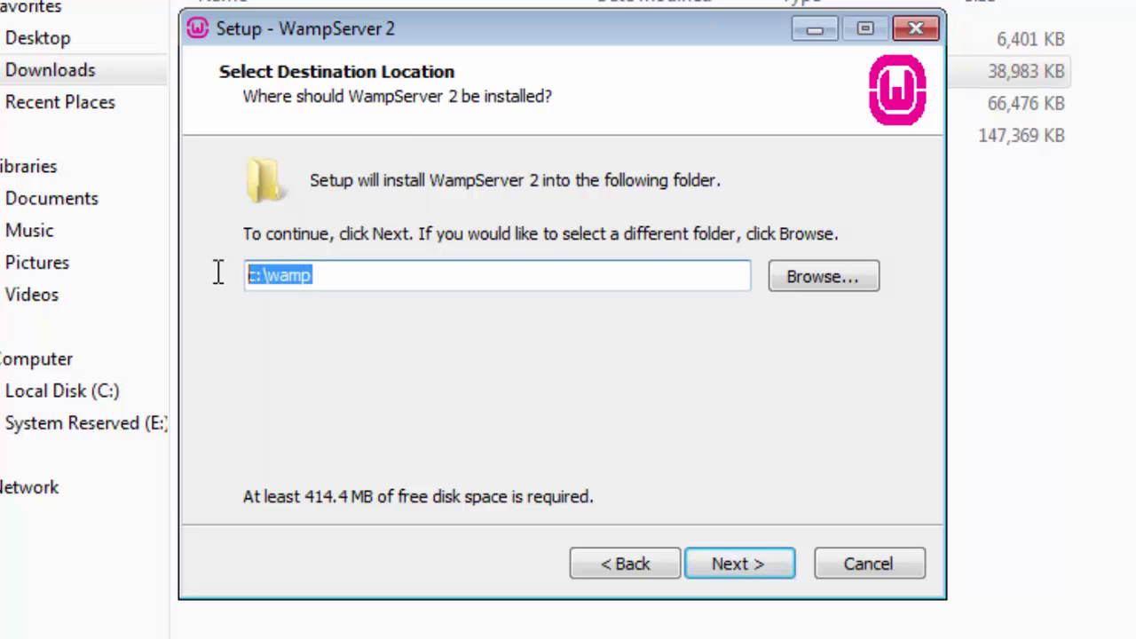
{"action": "left_click", "coordinate": [723, 564]}
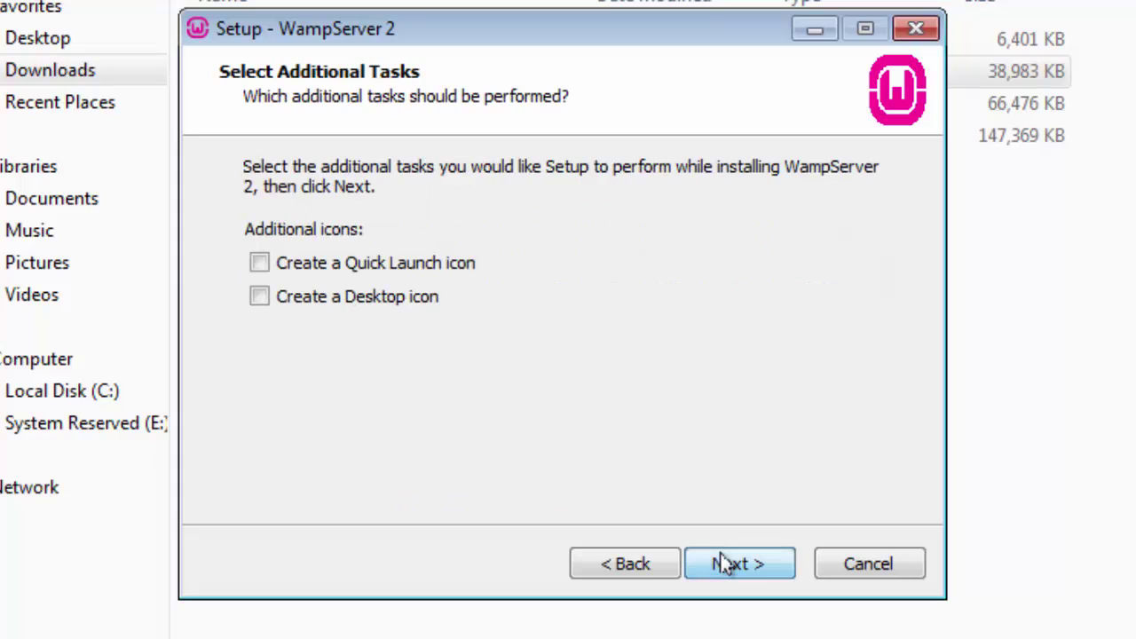
Step: Choose to create a Desktop icon for WampServer 2 and start the installation
{"action": "left_click", "coordinate": [406, 317]}
{"action": "left_click", "coordinate": [726, 566]}
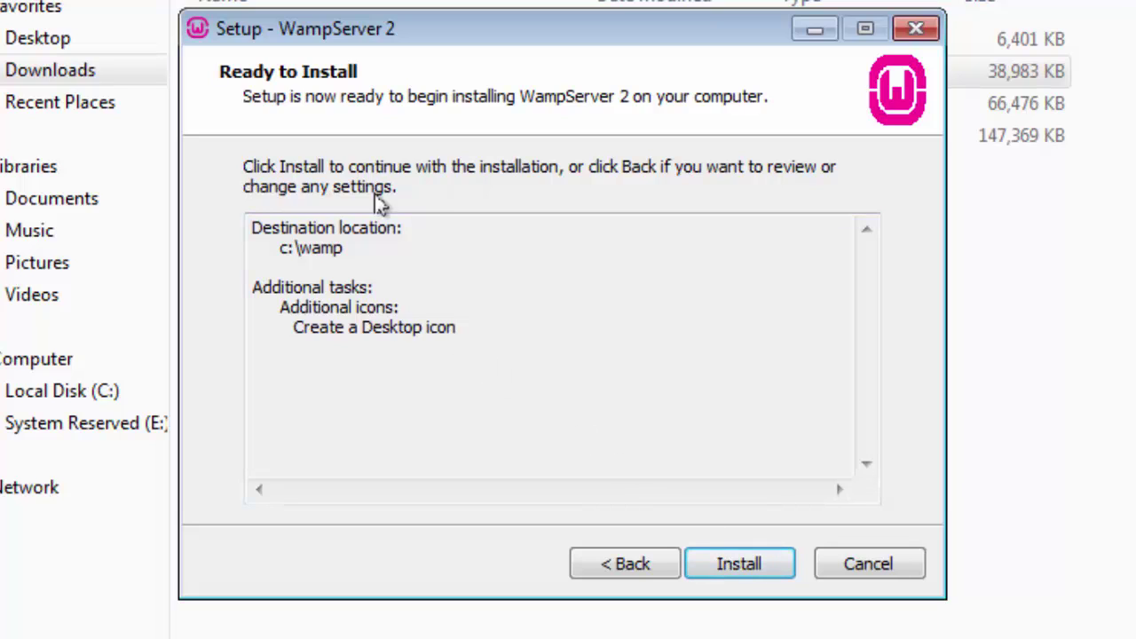
{"action": "left_click", "coordinate": [723, 567]}
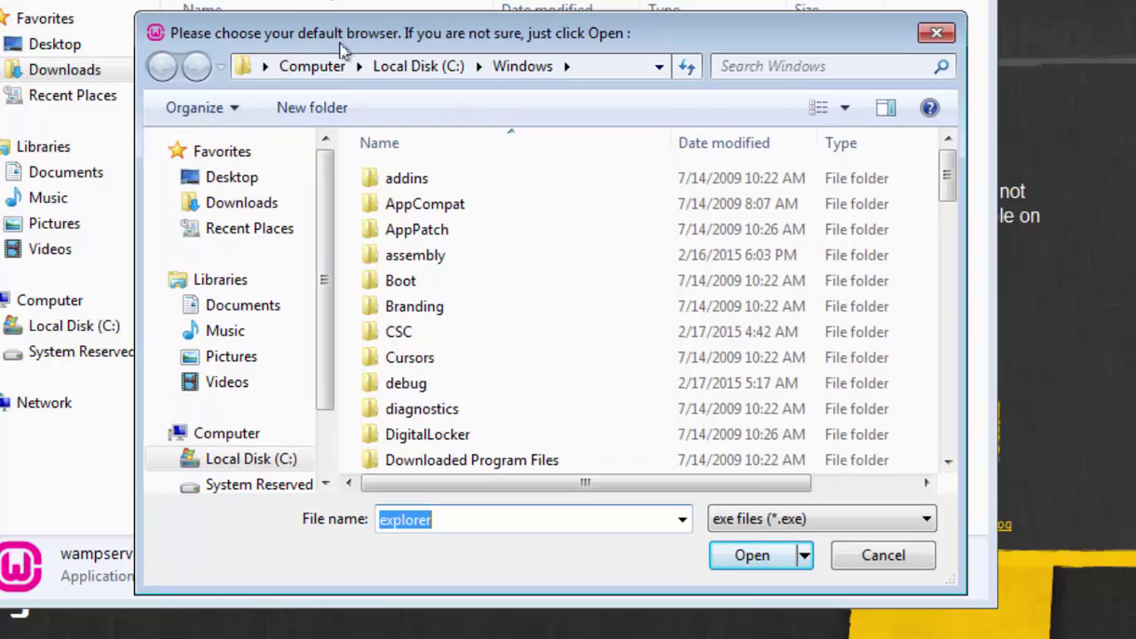
Step: Choose FirefoxPortable from the FirefoxPortable folder in Documents as WampServer's default browser
{"action": "left_click_drag", "start_coordinate": [325, 269], "coordinate": [319, 243]}
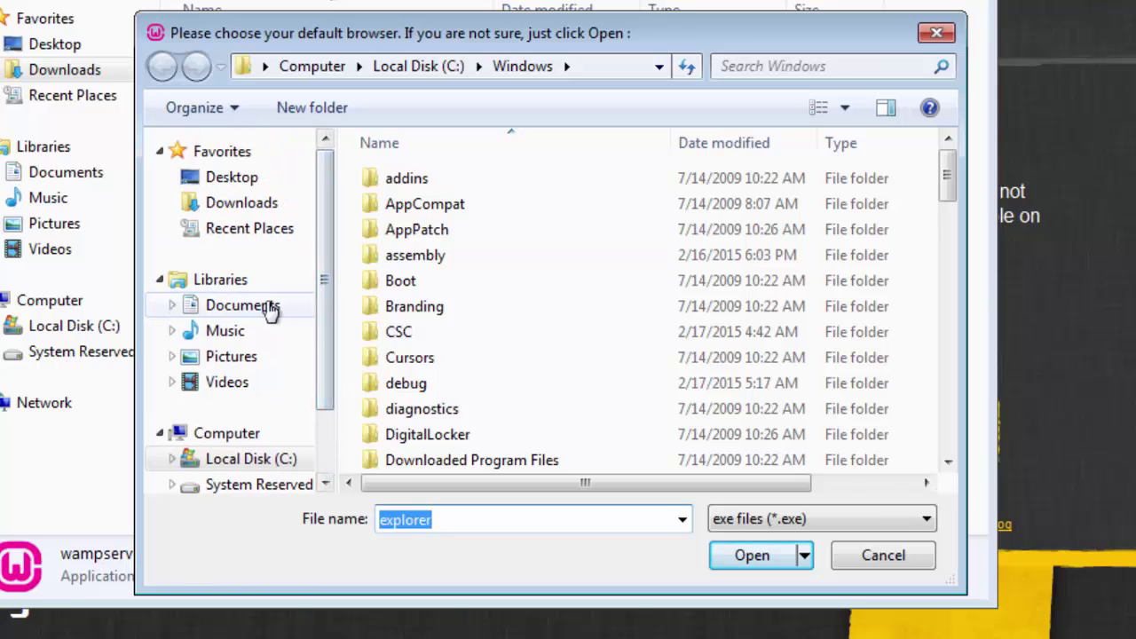
{"action": "left_click", "coordinate": [270, 311]}
{"action": "double_click", "coordinate": [404, 246]}
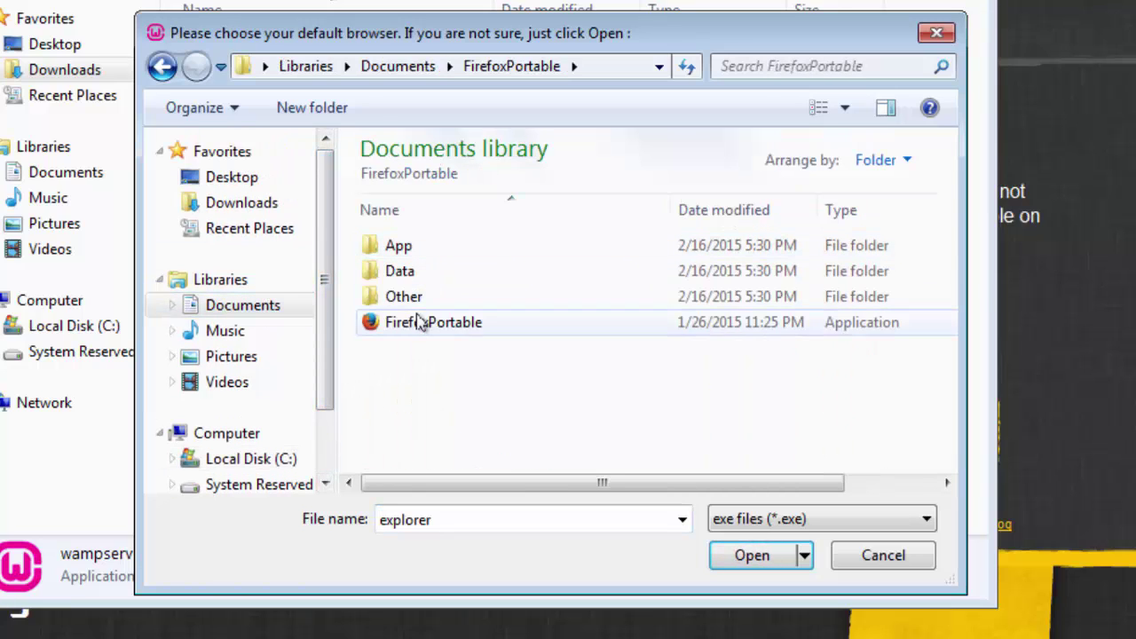
{"action": "left_click", "coordinate": [420, 322]}
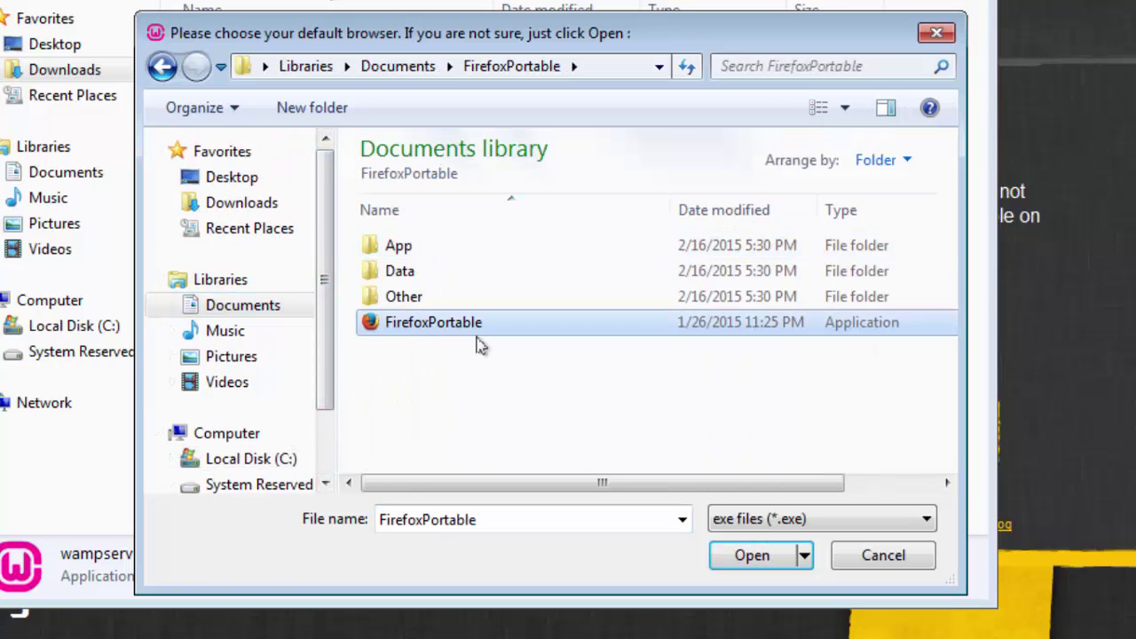
{"action": "left_click", "coordinate": [751, 554]}
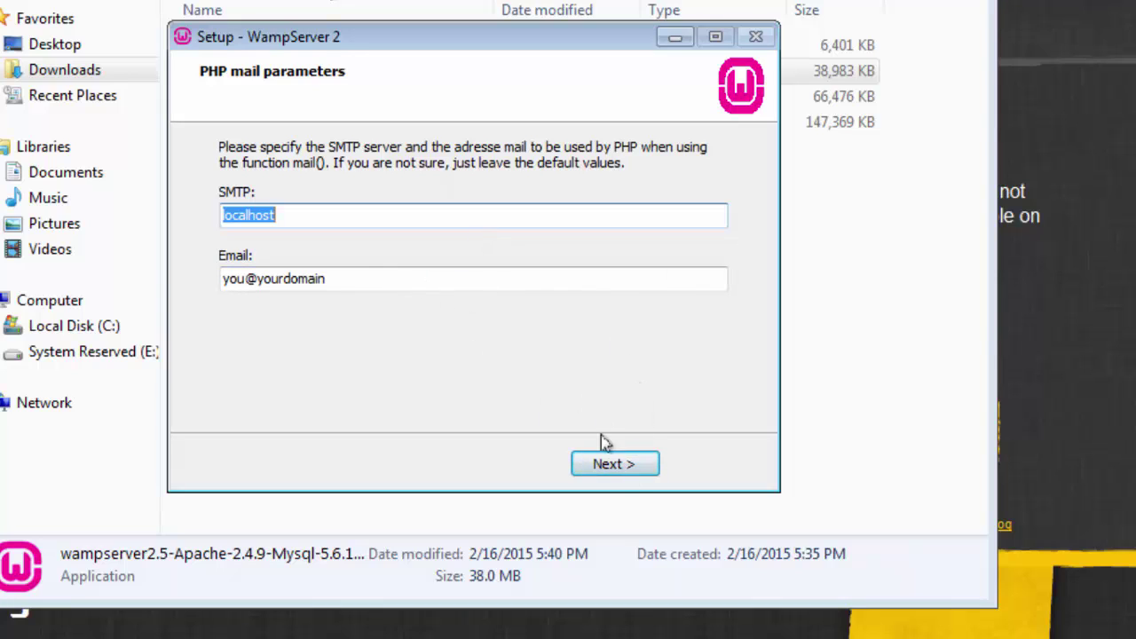
Step: Keep the default PHP mail parameters, finish setup with WampServer 2 launched and allowed to make changes, and close the Downloads window
{"action": "left_click", "coordinate": [612, 464]}
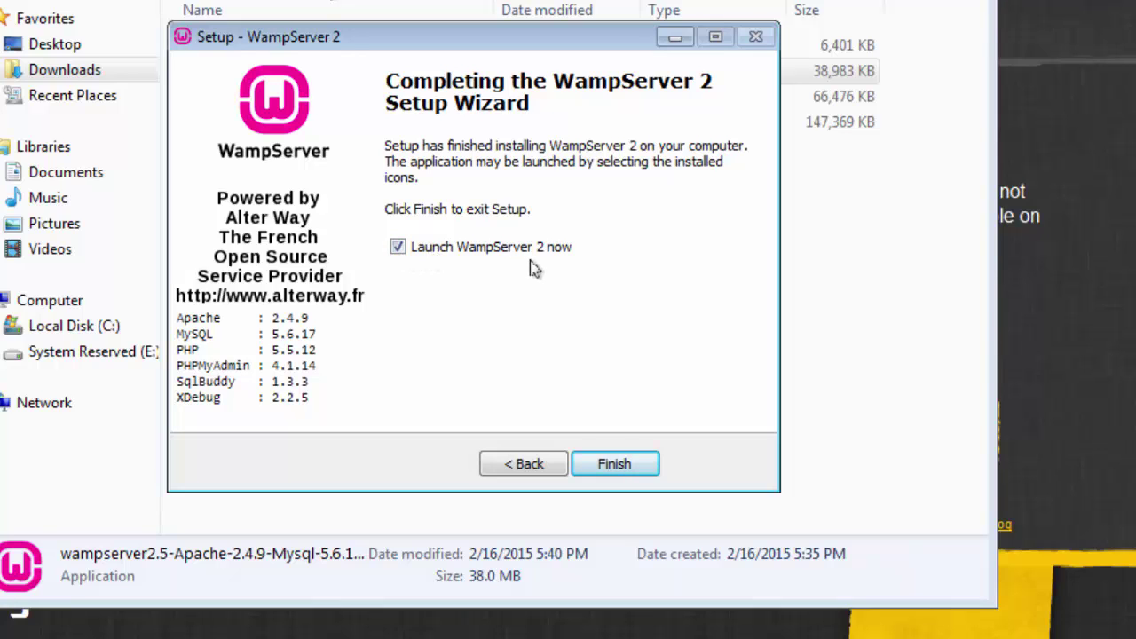
{"action": "left_click", "coordinate": [620, 463]}
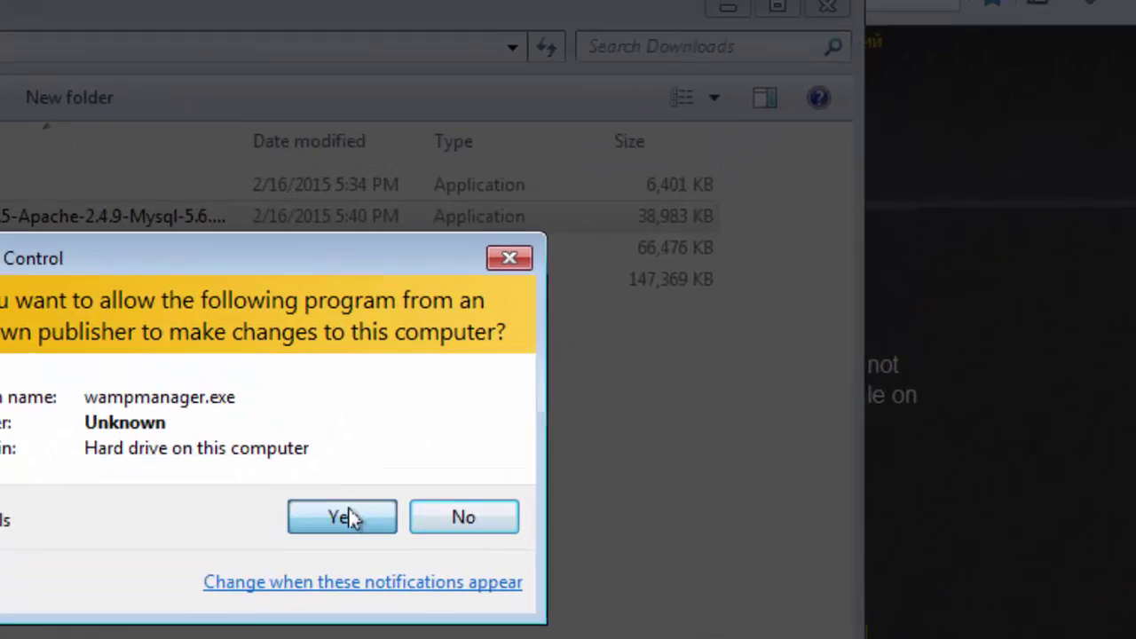
{"action": "left_click", "coordinate": [573, 315]}
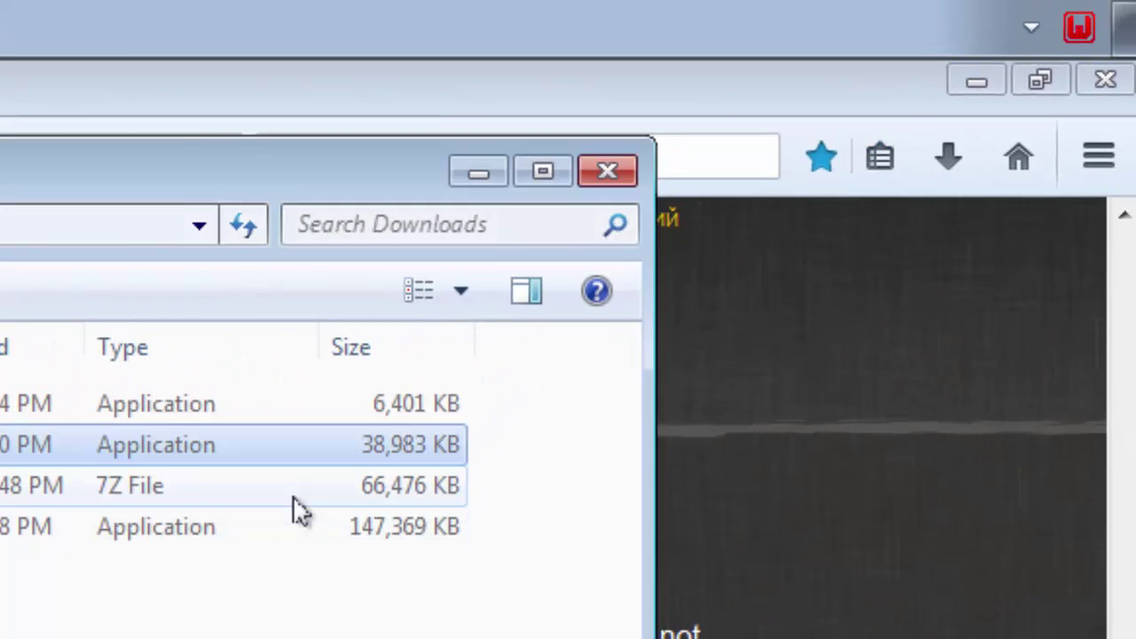
{"action": "left_click", "coordinate": [626, 170]}
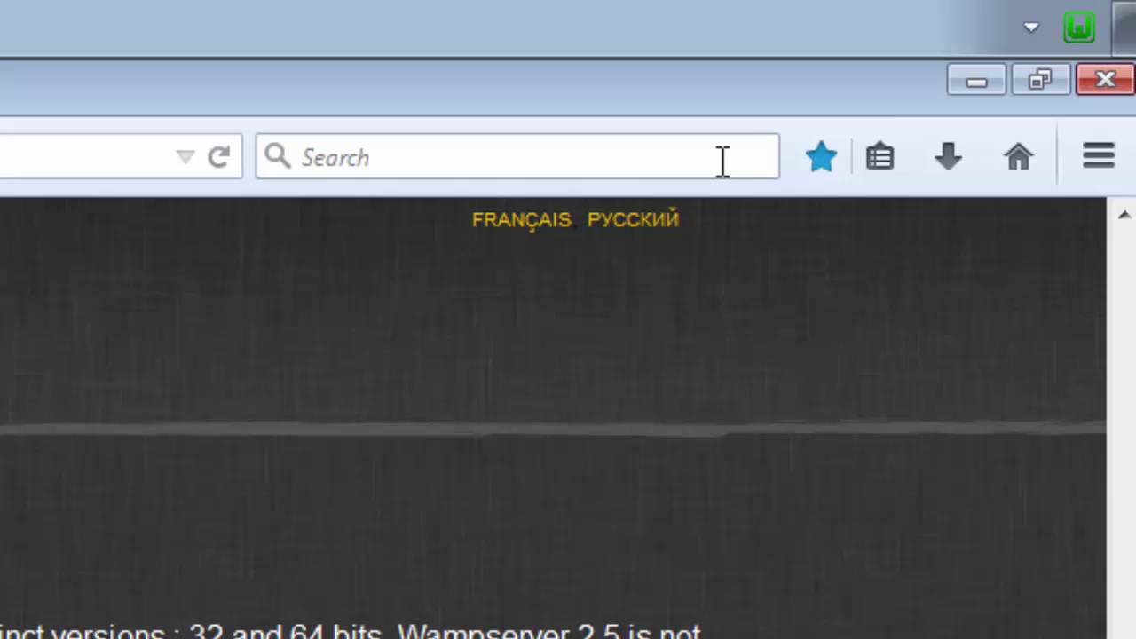
Step: Put the running WampServer online
{"action": "left_click", "coordinate": [1080, 31]}
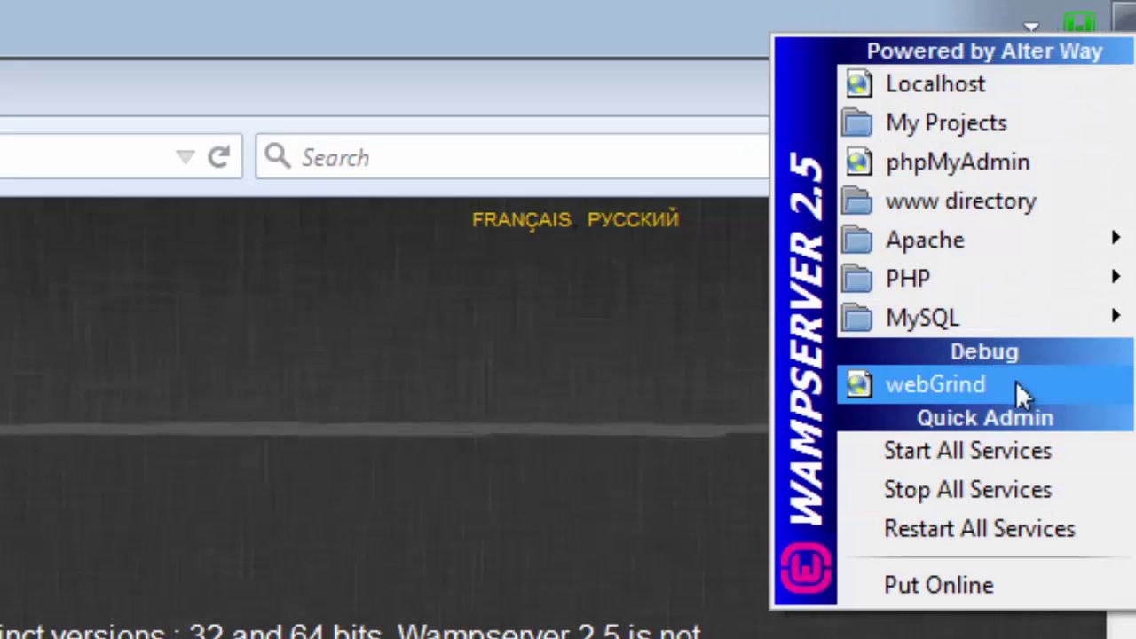
{"action": "left_click", "coordinate": [679, 40]}
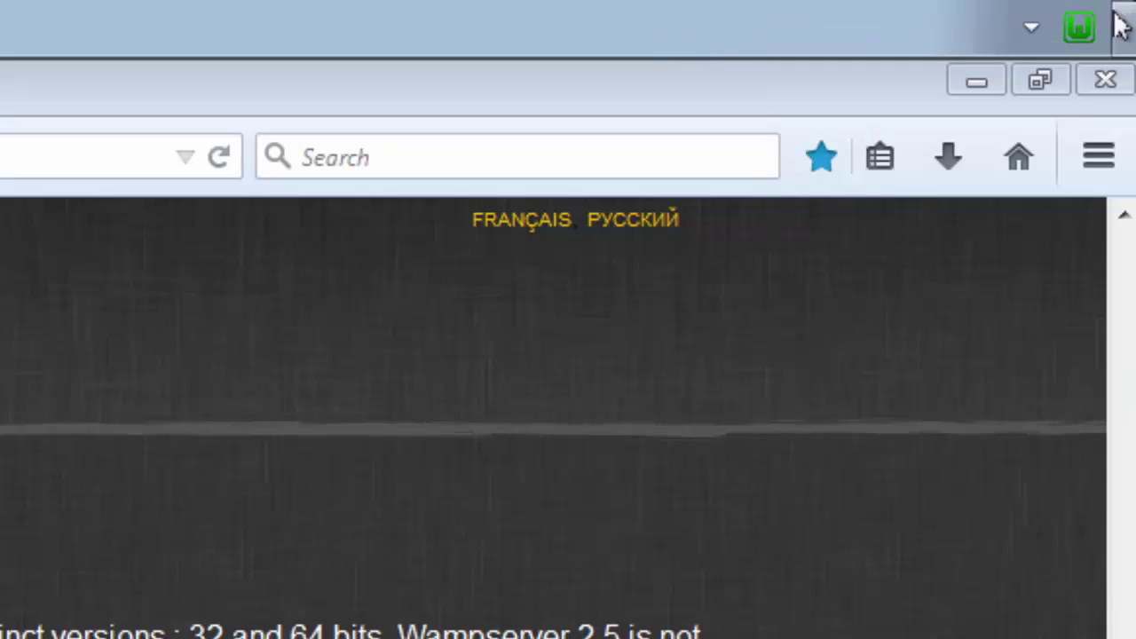
{"action": "left_click", "coordinate": [1067, 35]}
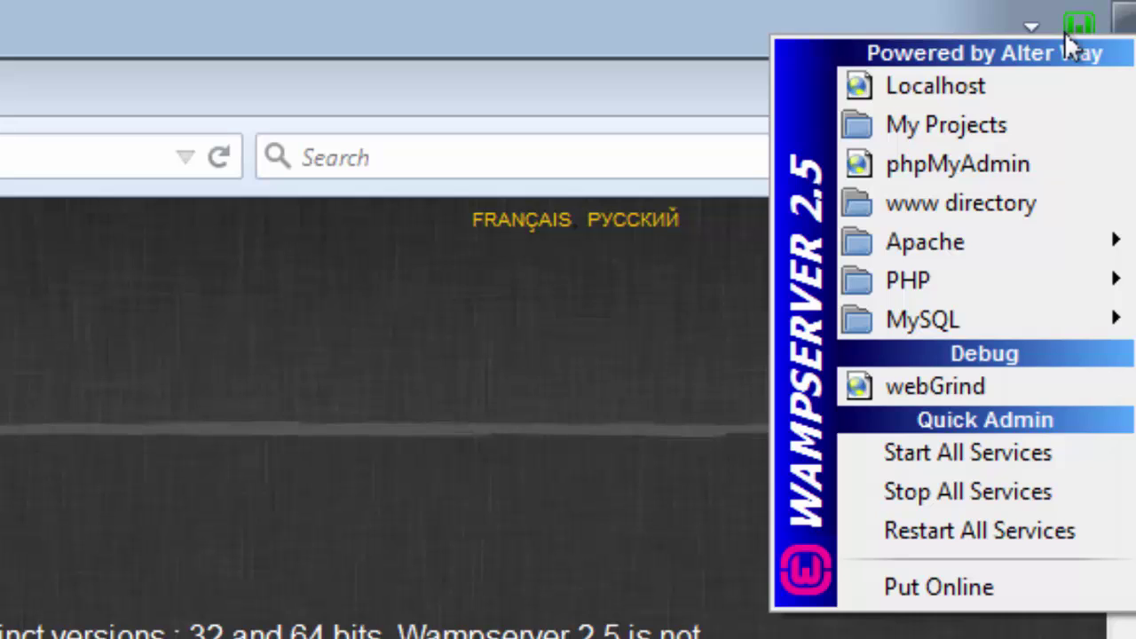
{"action": "left_click", "coordinate": [964, 587]}
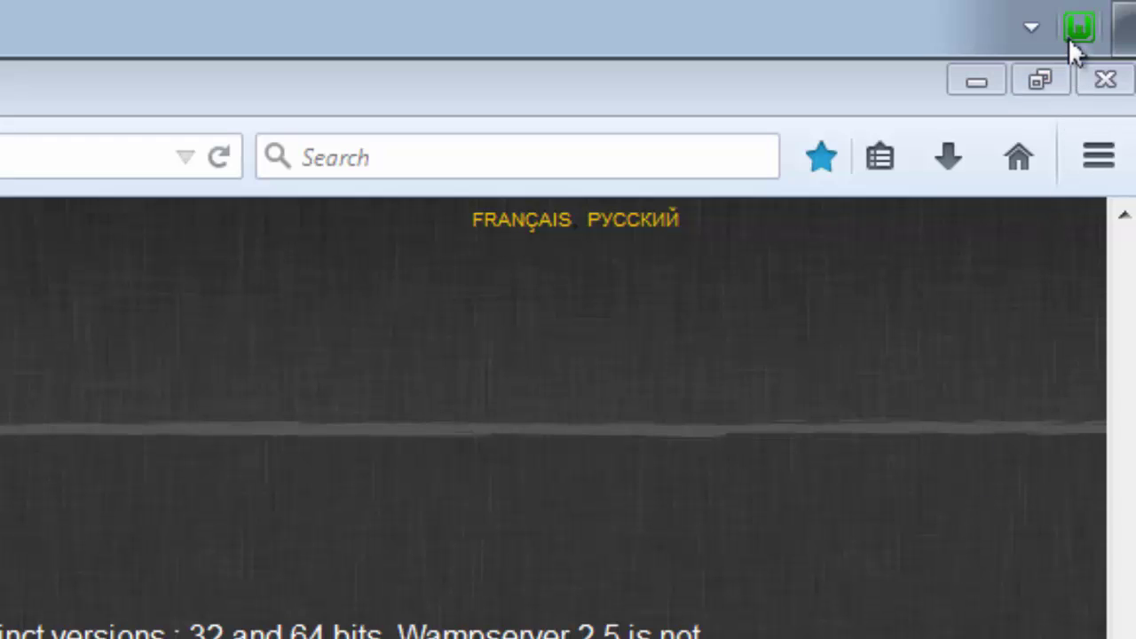
{"action": "mouse_move", "coordinate": [1068, 41]}
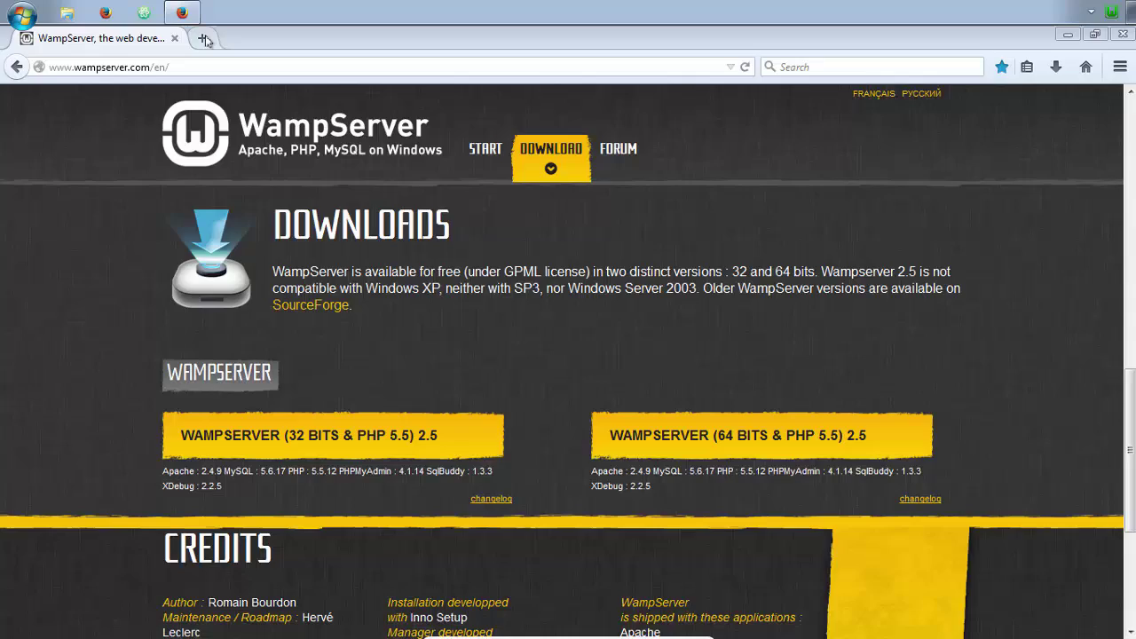
Step: Open localhost in a new browser tab and review the WampServer homepage's server configuration, tools, projects and aliases
{"action": "key", "text": "ctrl+t"}
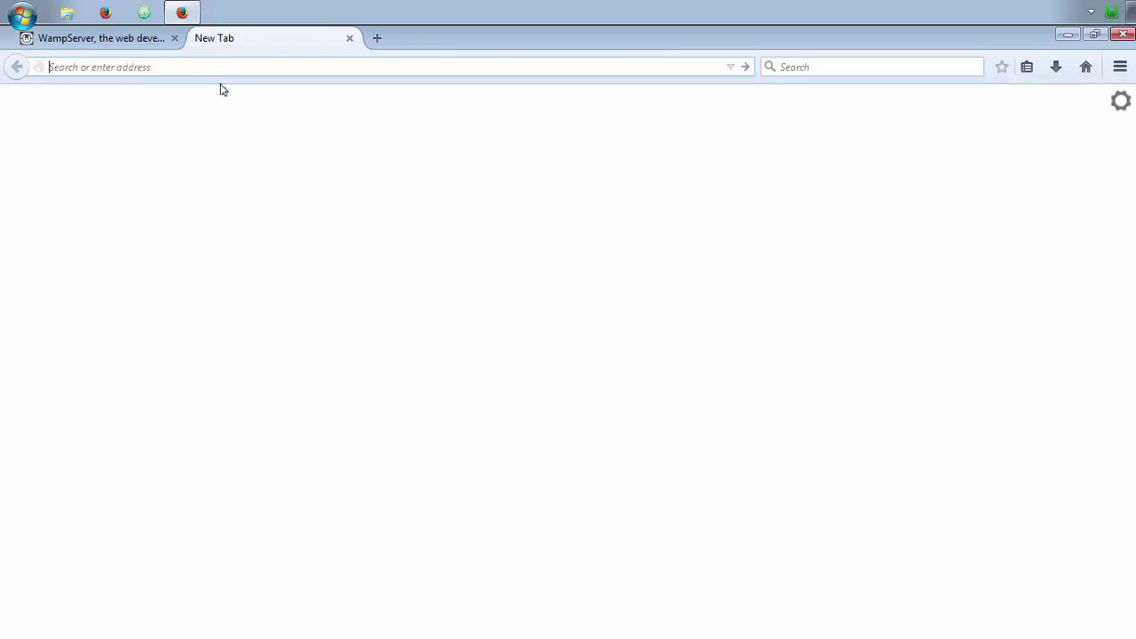
{"action": "type", "text": "localhost/"}
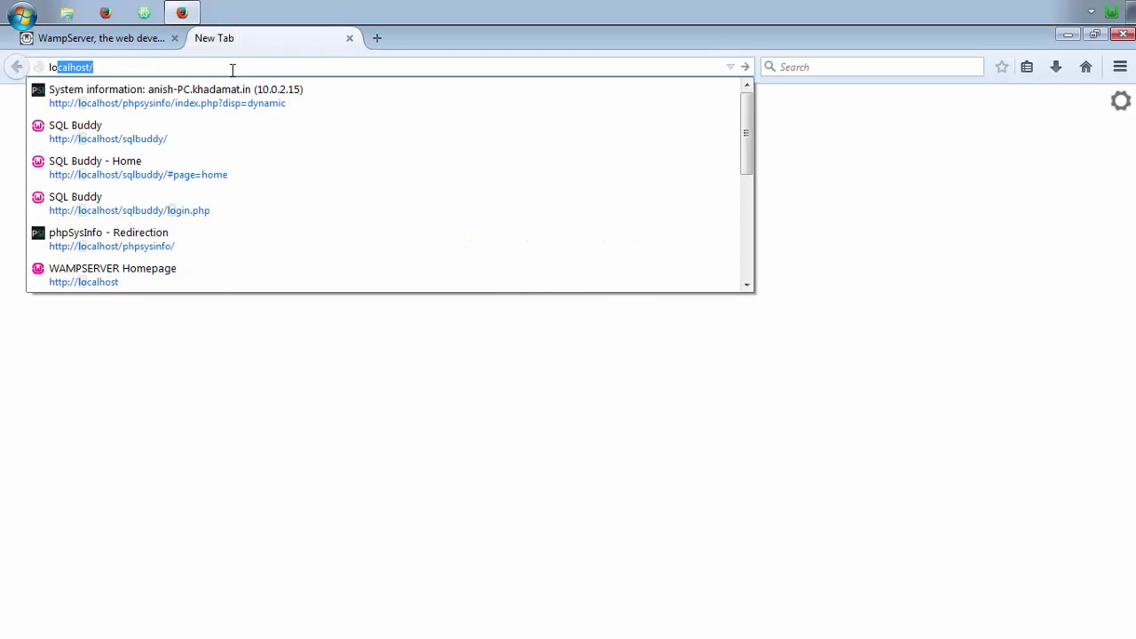
{"action": "key", "text": "Return"}
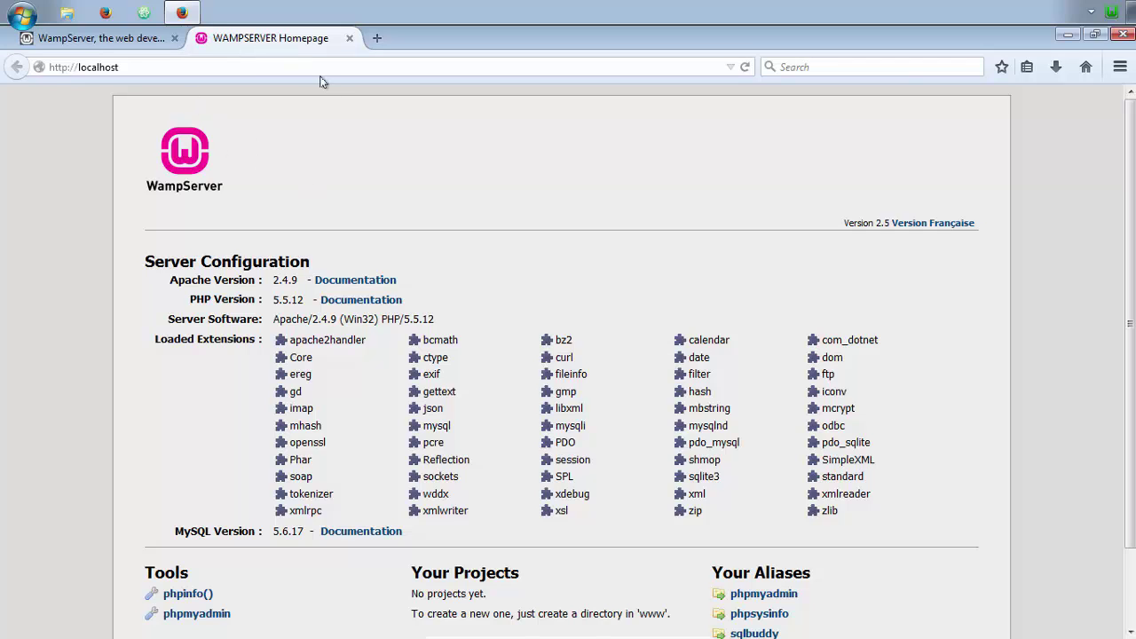
{"action": "scroll", "coordinate": [368, 224], "scroll_direction": "down", "scroll_amount": 2}
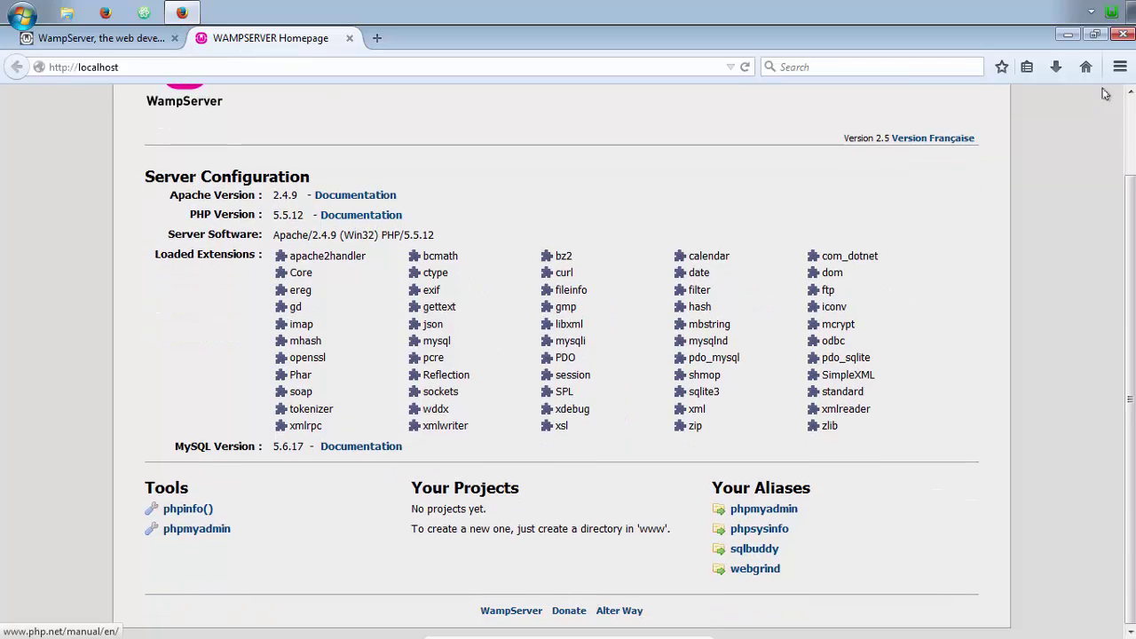
{"action": "scroll", "coordinate": [568, 355], "scroll_direction": "up", "scroll_amount": 2}
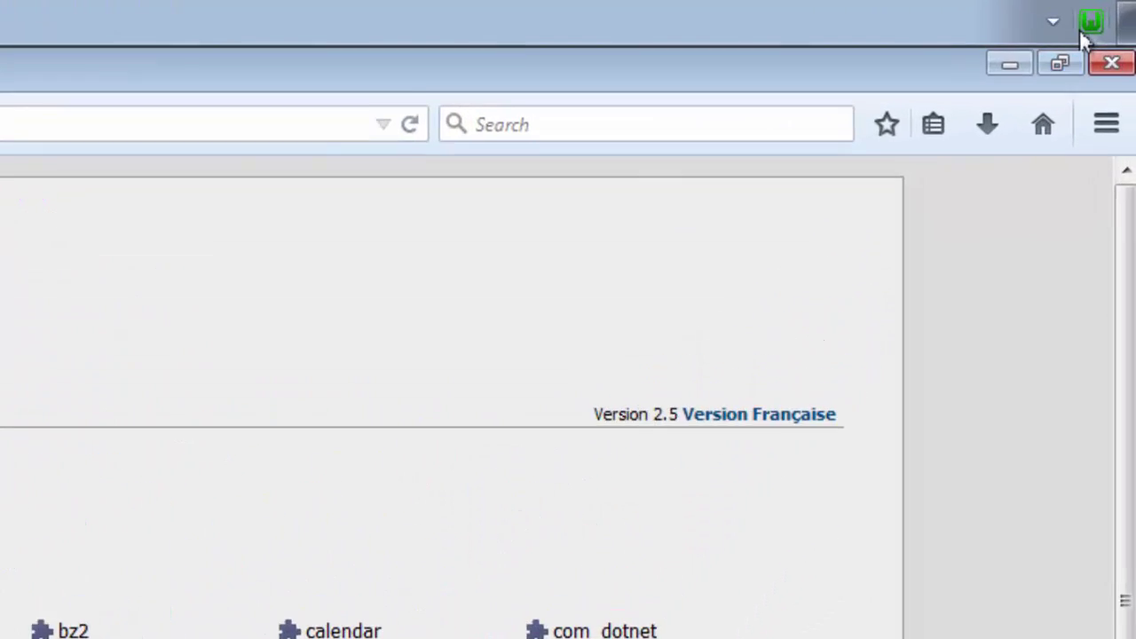
Step: Open WampServer's www directory and load that folder in Atom
{"action": "left_click", "coordinate": [1086, 26]}
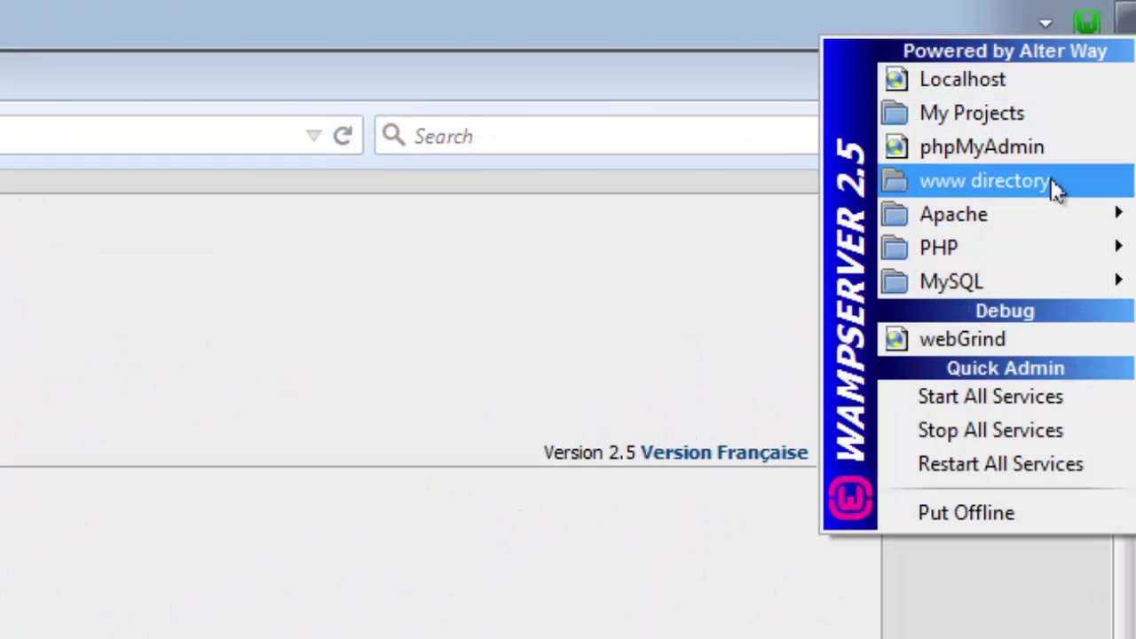
{"action": "left_click", "coordinate": [1006, 179]}
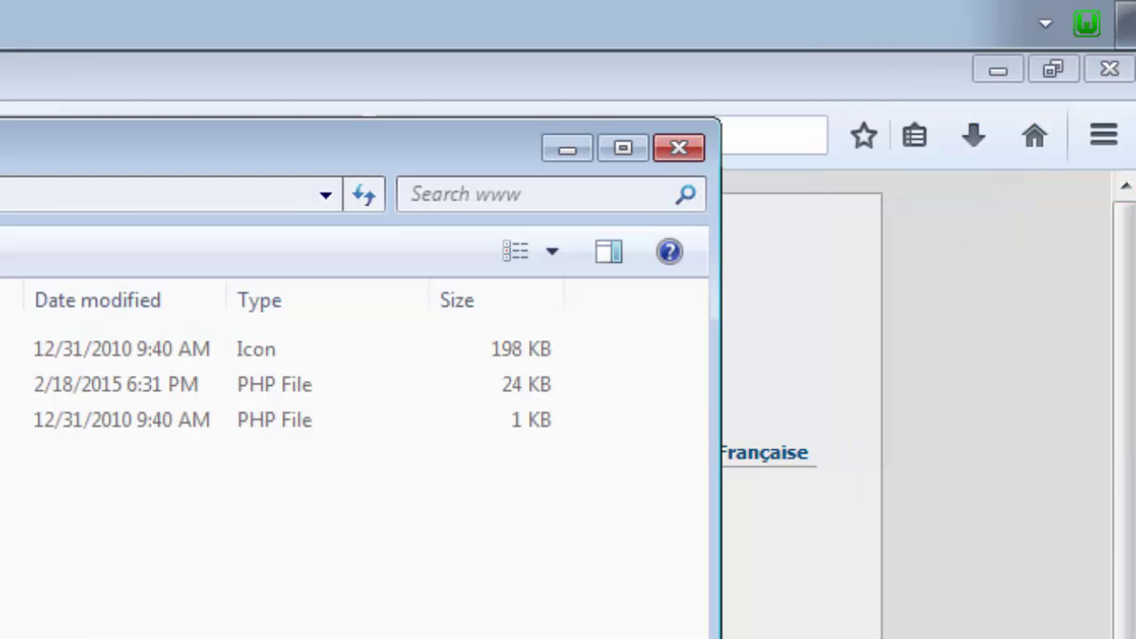
{"action": "right_click", "coordinate": [0, 625]}
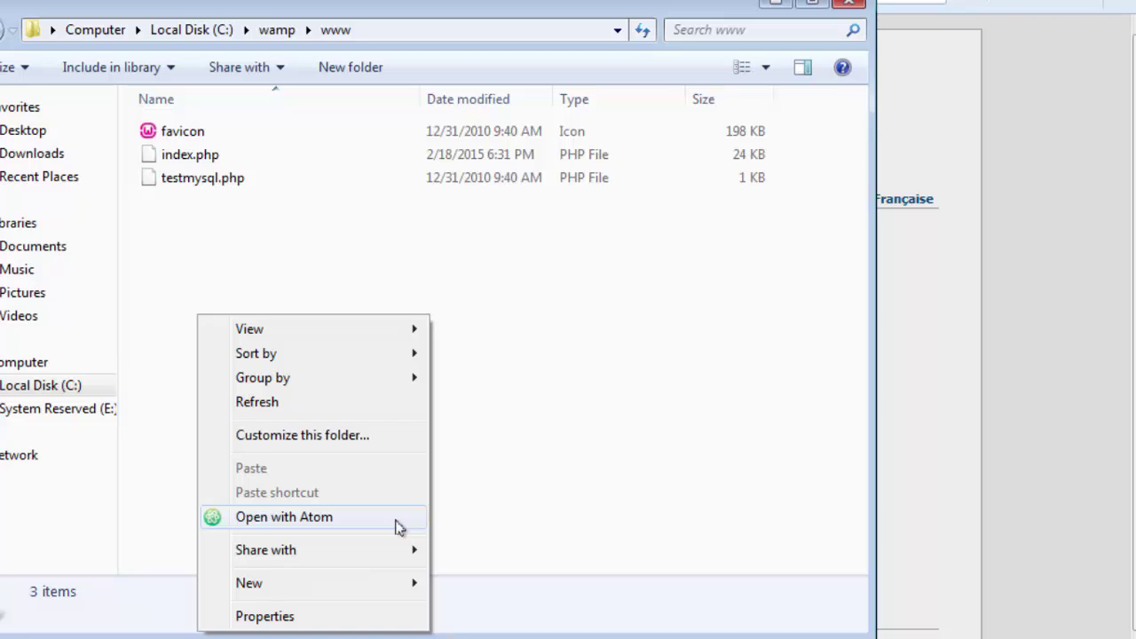
{"action": "left_click", "coordinate": [396, 519]}
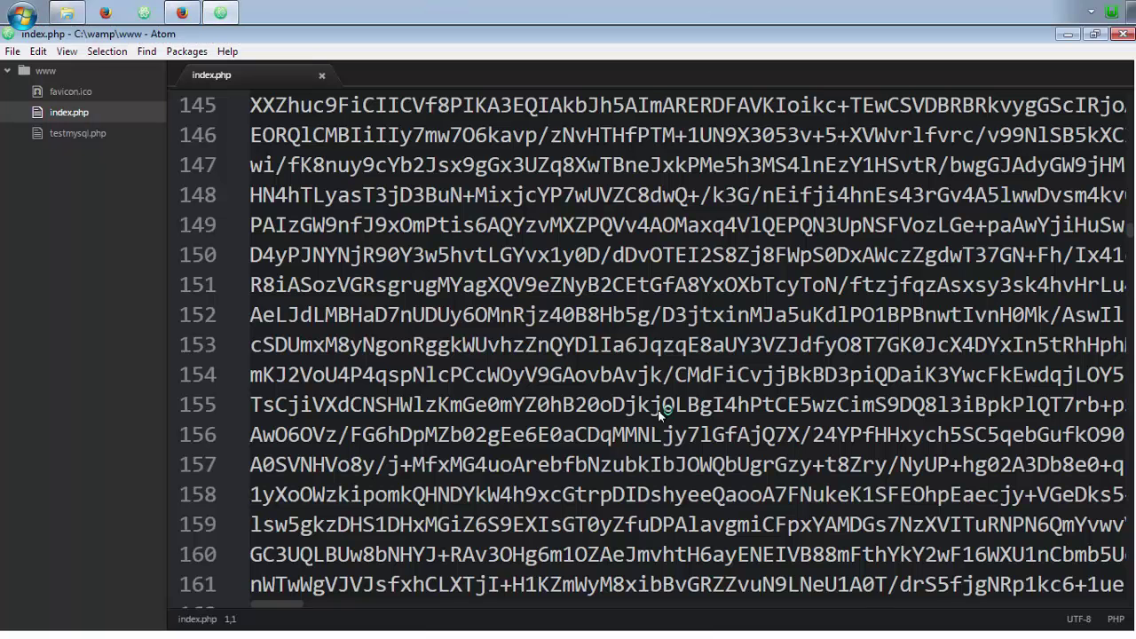
{"action": "left_click", "coordinate": [13, 51]}
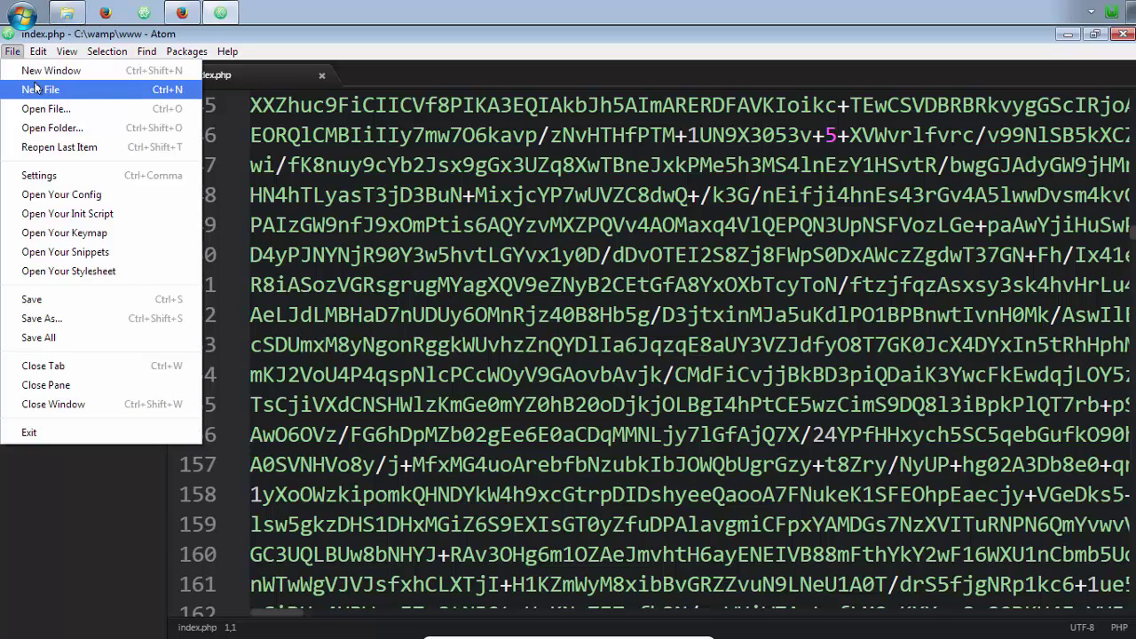
{"action": "left_click", "coordinate": [37, 88]}
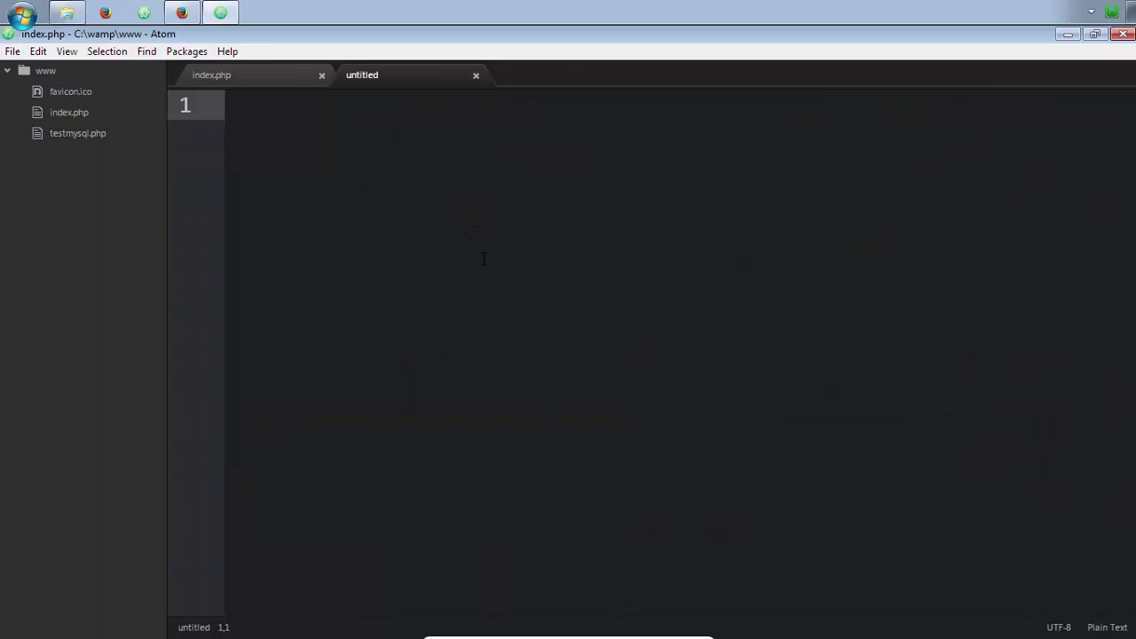
{"action": "key", "text": "ctrl+s"}
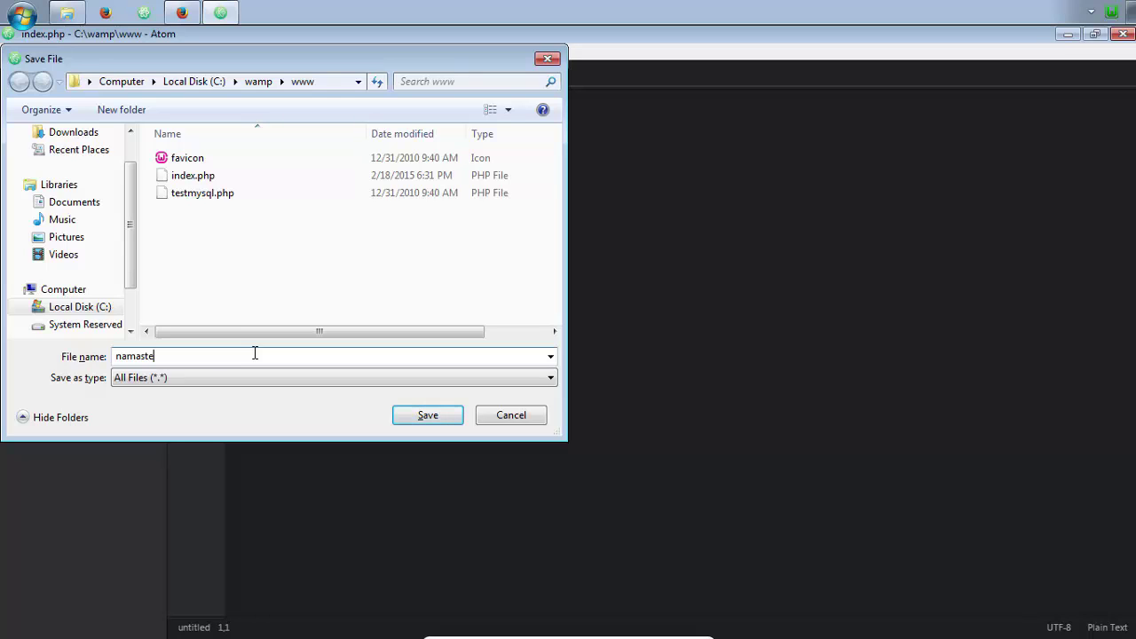
{"action": "type", "text": "hp"}
{"action": "left_click", "coordinate": [449, 418]}
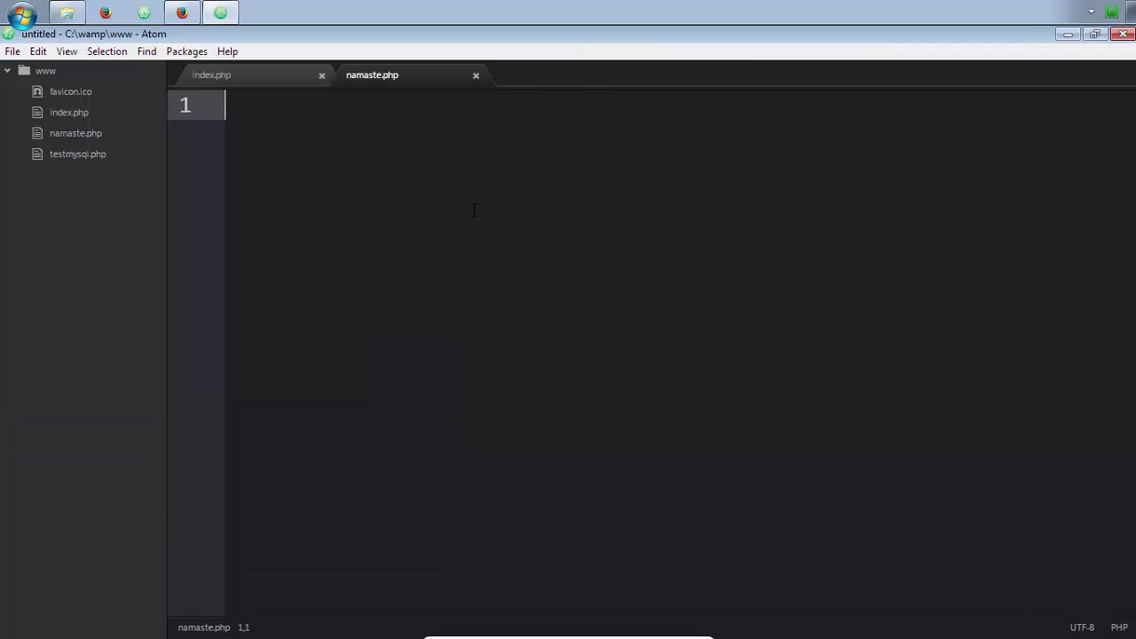
Step: Add opening <?php and closing ?> tags to namaste.php with two blank lines between them
{"action": "type", "text": "<?ph"}
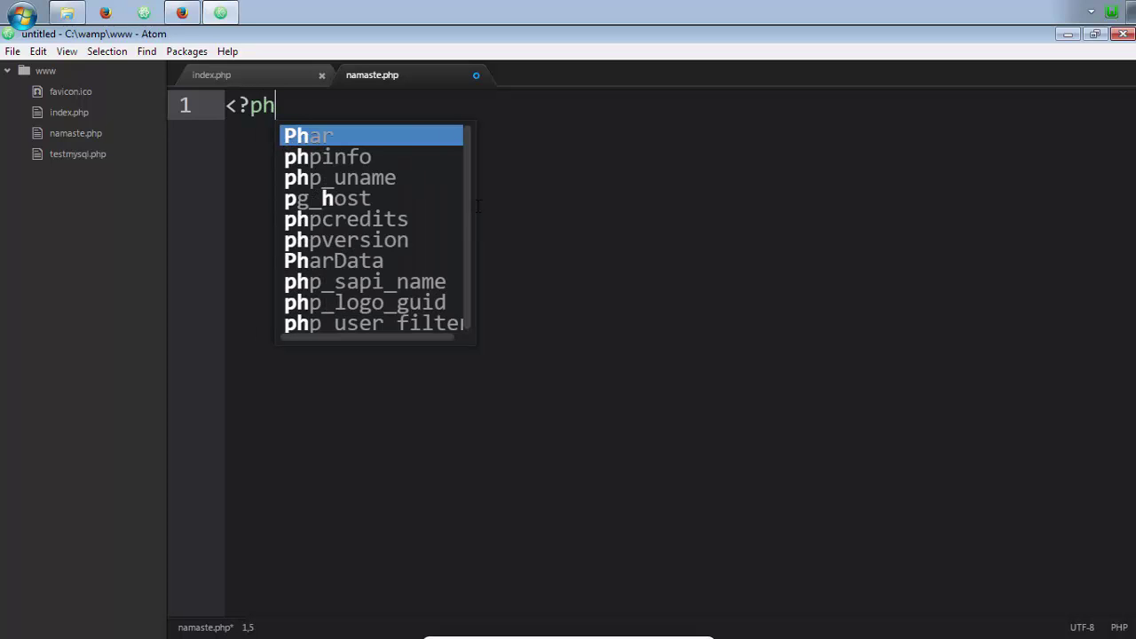
{"action": "type", "text": "p"}
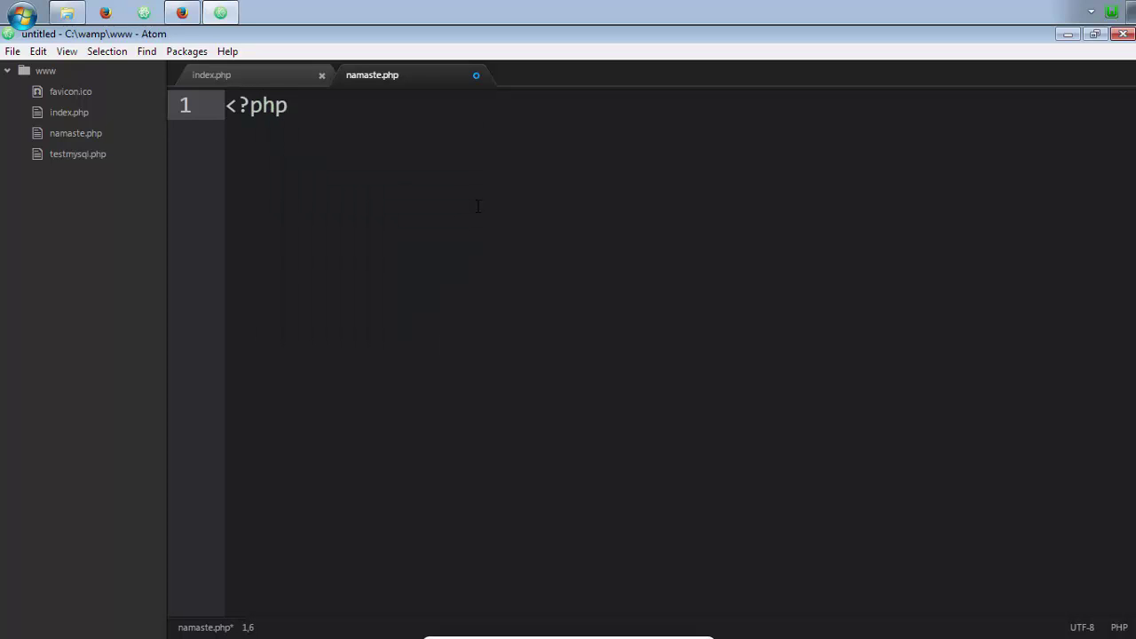
{"action": "key", "text": "Return"}
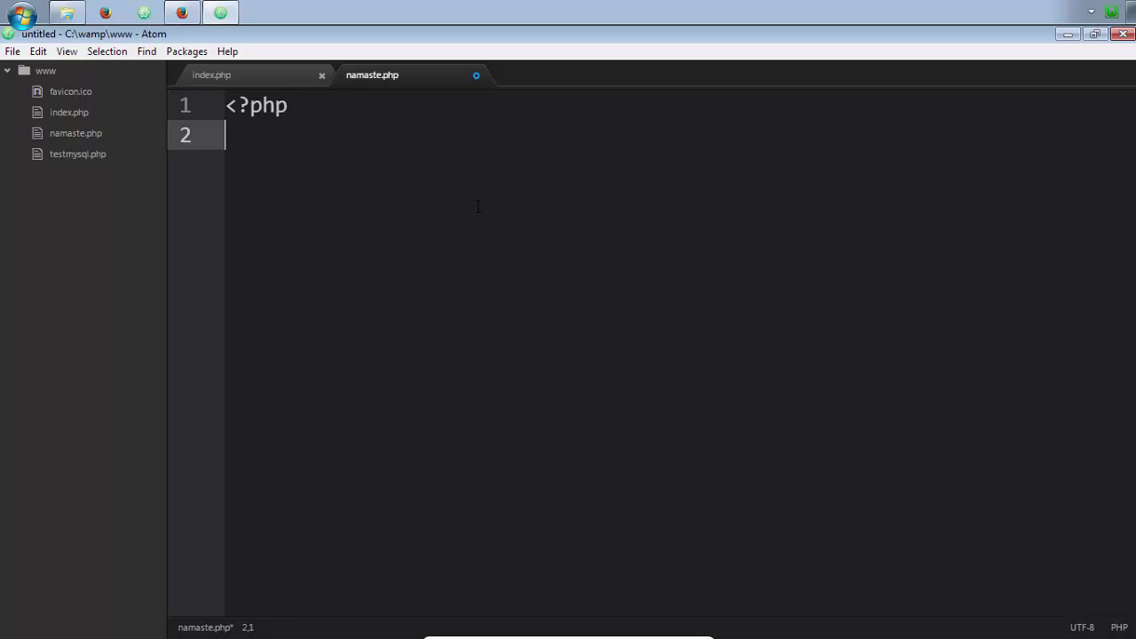
{"action": "type", "text": "?>"}
{"action": "key", "text": "Up"}
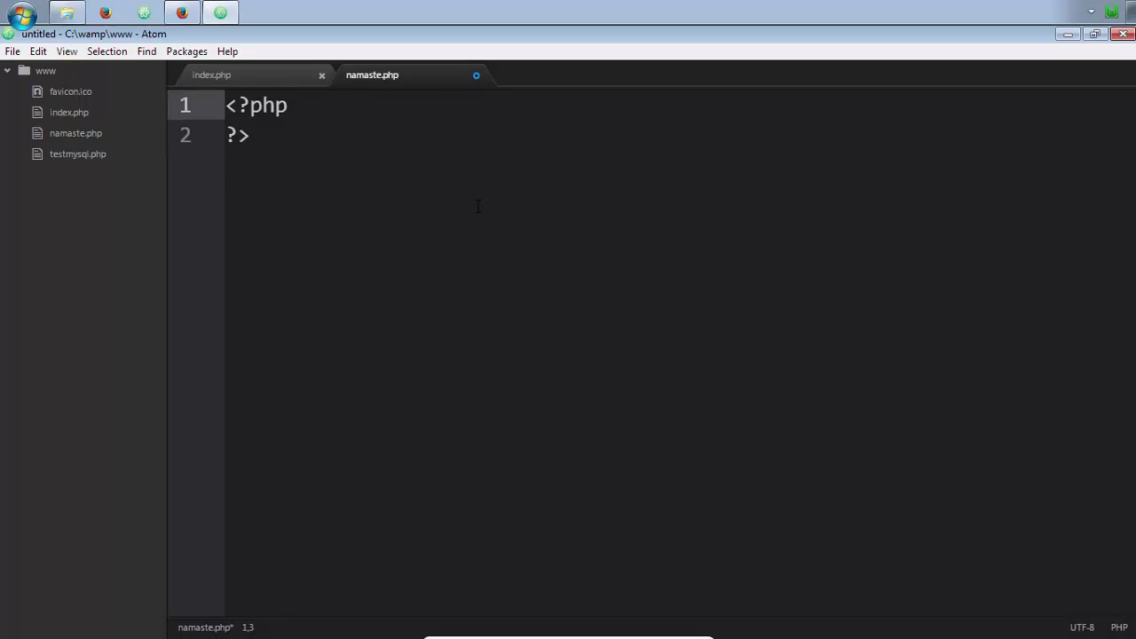
{"action": "key", "text": "Return"}
{"action": "key", "text": "Return"}
{"action": "key", "text": "Up"}
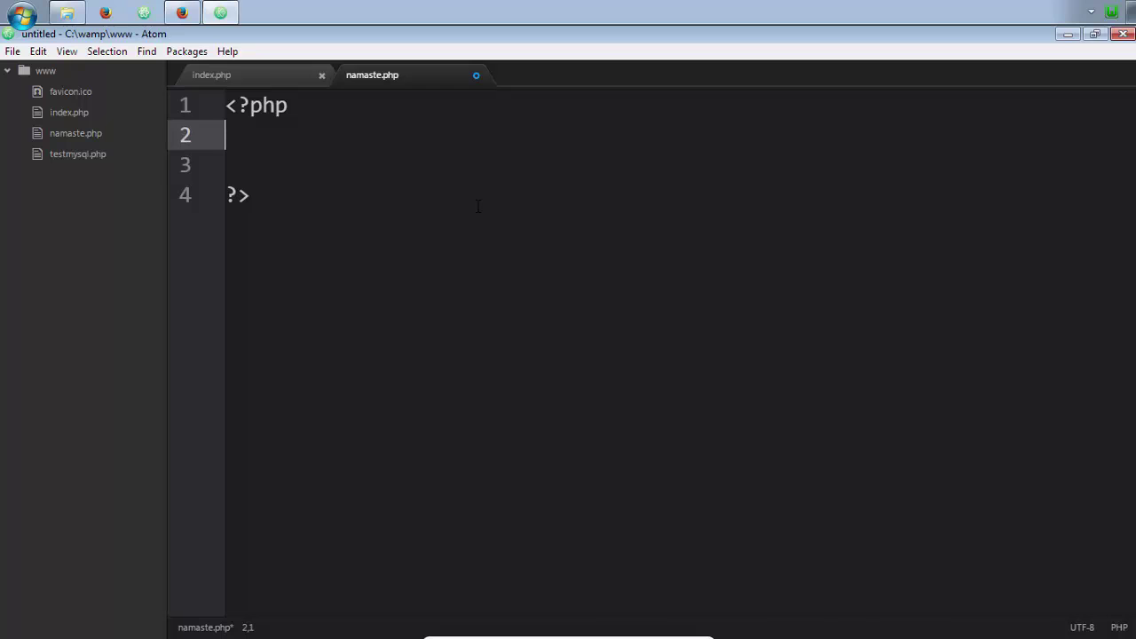
Step: Write an echo statement with the string "Namaste WAMP" on line 2 of namaste.php
{"action": "type", "text": "echo \"Name"}
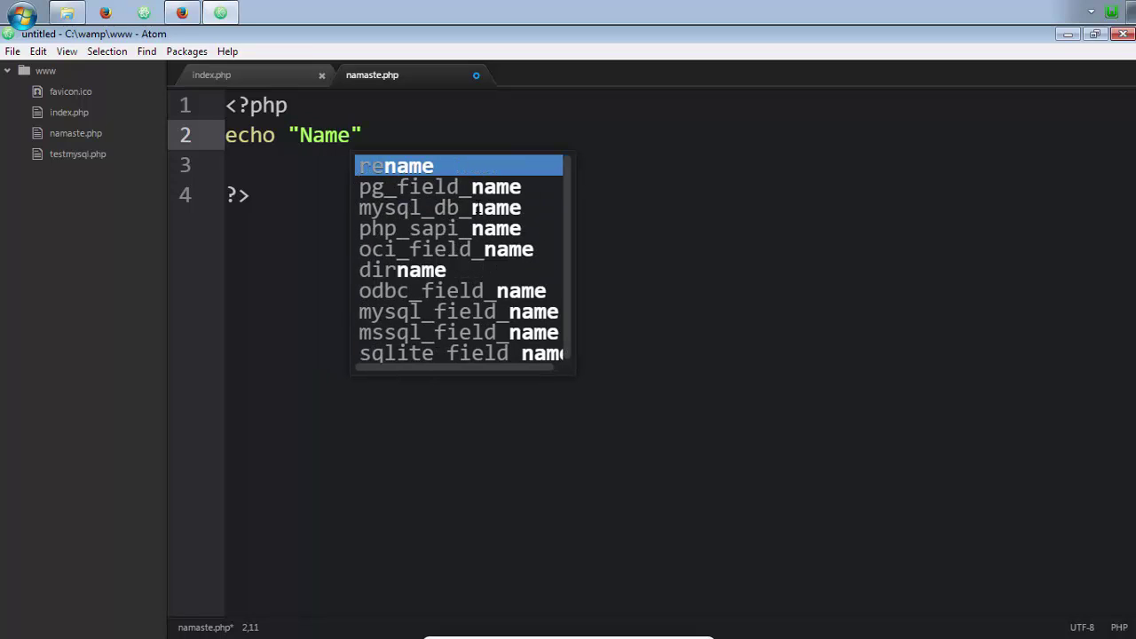
{"action": "key", "text": "BackSpace"}
{"action": "type", "text": "aste"}
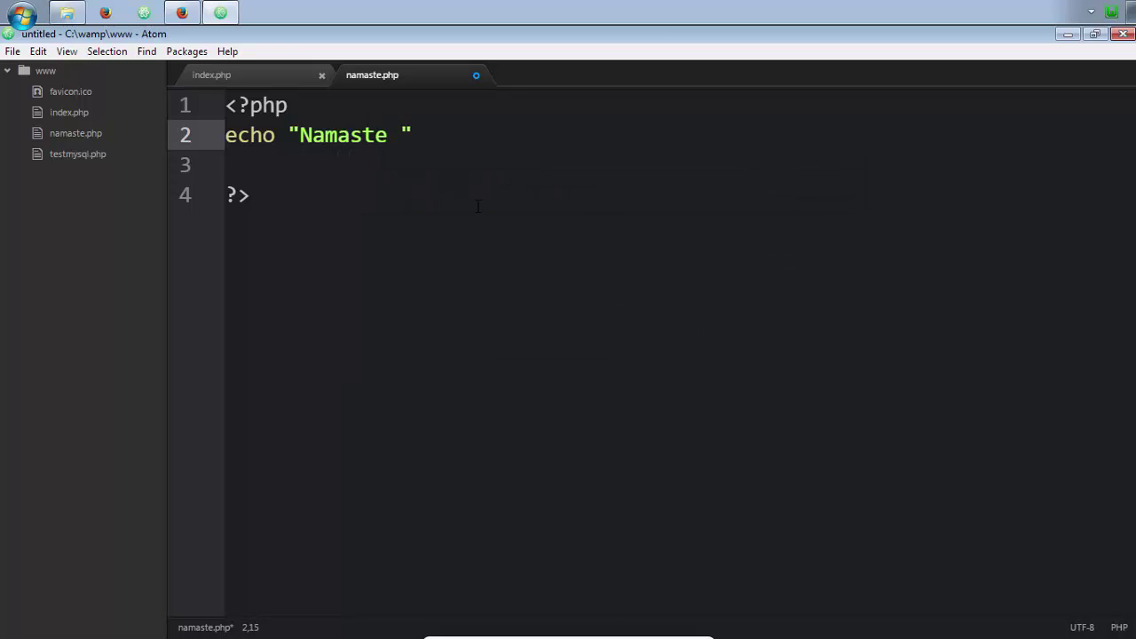
{"action": "type", "text": " WAM"}
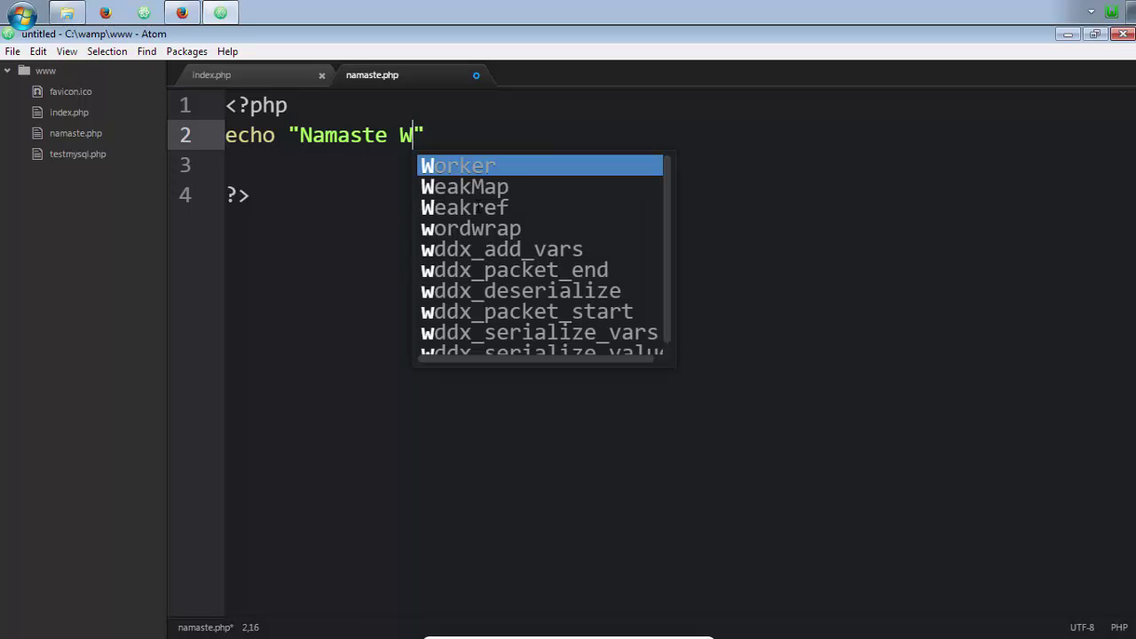
{"action": "type", "text": "P"}
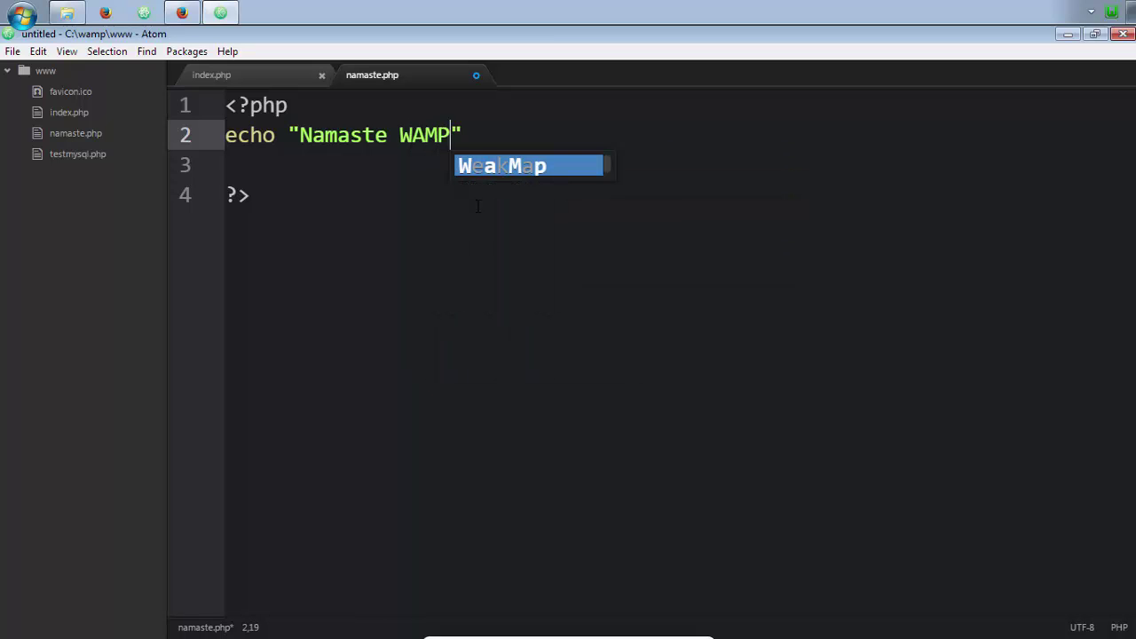